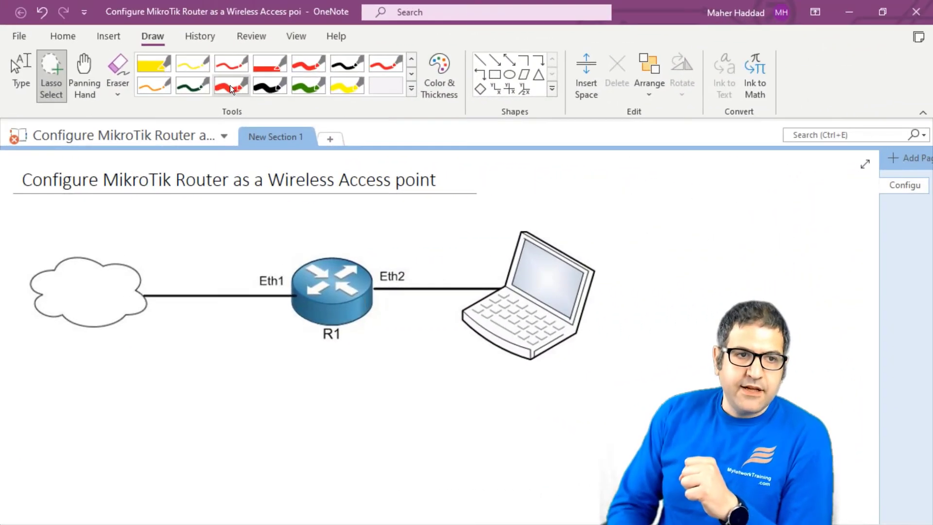
Handwrite 'Bn' in red ink beside the title, with a brace grouping ports 2, 3, 4 and WLAN
left_click(608, 77)
mouse_move(493, 160)
left_mouse_down()
mouse_move(487, 181)
mouse_move(570, 161)
mouse_move(568, 211)
left_mouse_up()
mouse_move(589, 155)
left_mouse_down()
mouse_move(602, 168)
mouse_move(594, 213)
mouse_move(646, 208)
mouse_move(654, 235)
mouse_move(648, 216)
mouse_move(698, 194)
left_mouse_up()
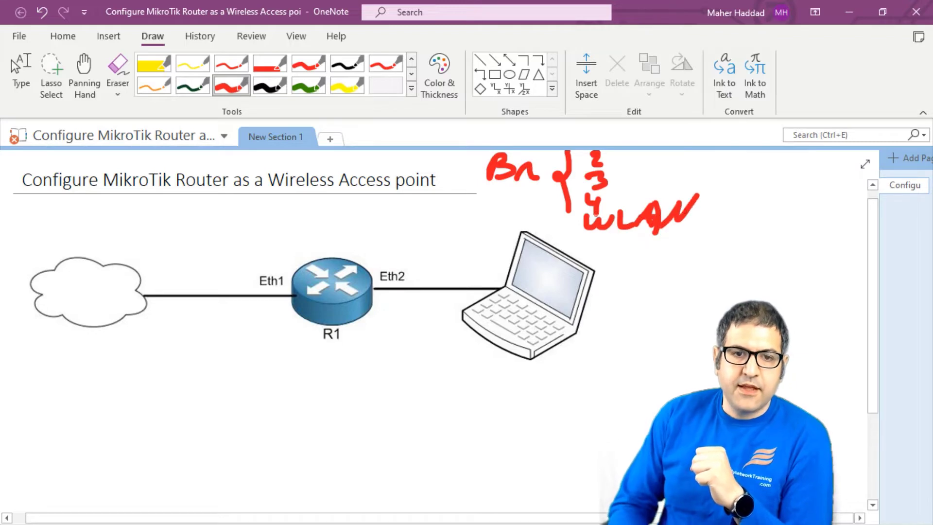
left_click_drag(567, 207, 557, 234)
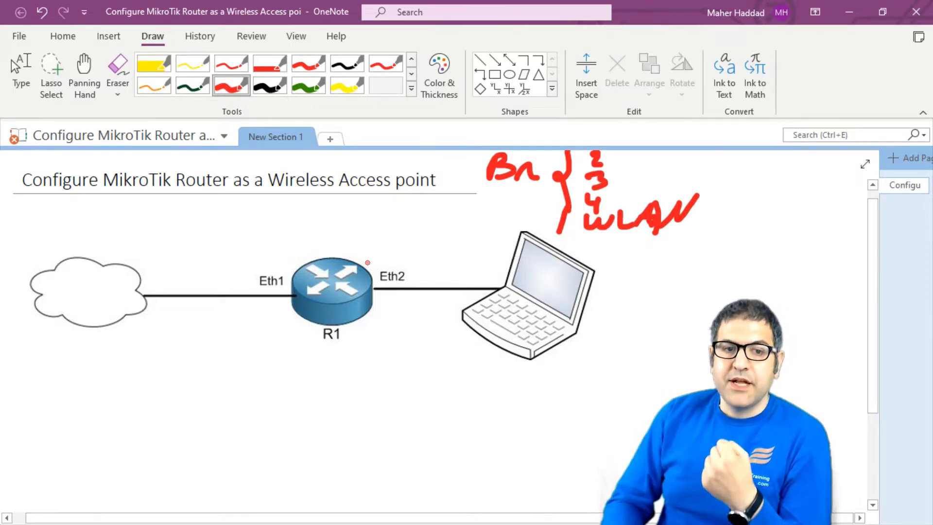
Write DHCPS in red under R1 and draw an arrow from the cloud toward R1
mouse_move(272, 354)
left_mouse_down()
mouse_move(268, 376)
mouse_move(318, 372)
mouse_move(316, 360)
left_mouse_up()
mouse_move(338, 355)
left_mouse_down()
mouse_move(335, 372)
mouse_move(357, 370)
left_mouse_up()
left_click_drag(354, 352, 382, 362)
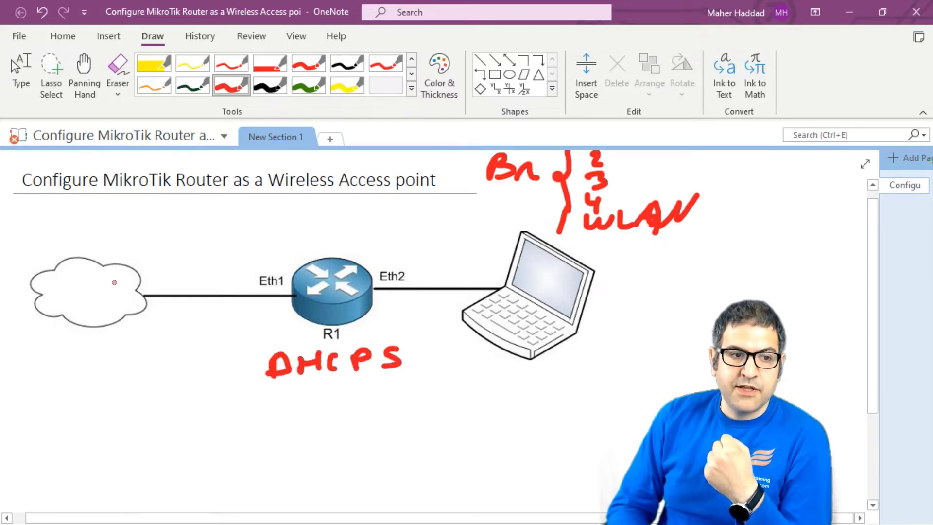
mouse_move(118, 281)
left_mouse_down()
mouse_move(141, 298)
mouse_move(145, 285)
mouse_move(245, 252)
mouse_move(287, 267)
mouse_move(389, 231)
mouse_move(470, 257)
mouse_move(477, 249)
left_mouse_up()
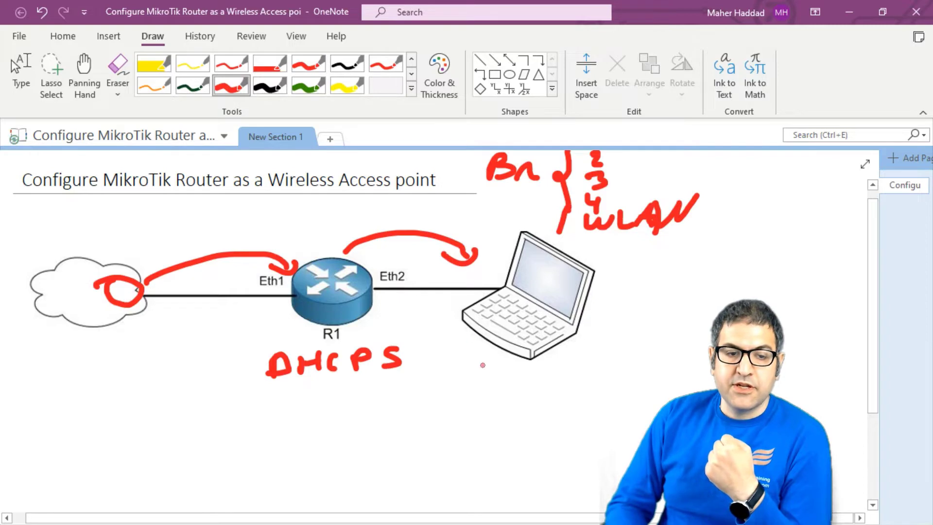
Draw a square with tick marks below the laptop, underline Bn, and bracket the WLAN list
mouse_move(483, 374)
left_mouse_down()
mouse_move(481, 404)
mouse_move(512, 389)
mouse_move(480, 404)
left_mouse_up()
left_click_drag(479, 362, 460, 371)
mouse_move(384, 309)
left_mouse_down()
mouse_move(382, 318)
mouse_move(395, 319)
left_mouse_up()
left_click_drag(407, 308, 405, 319)
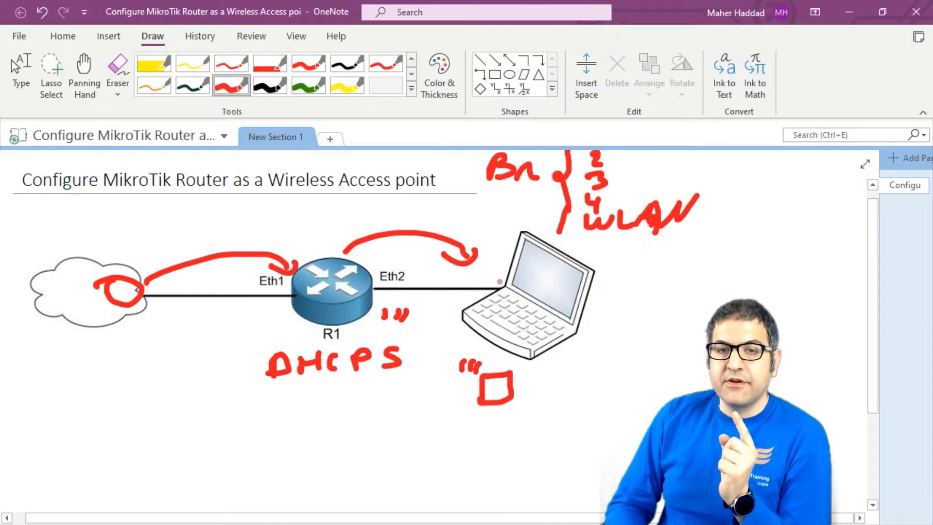
left_click_drag(478, 191, 544, 188)
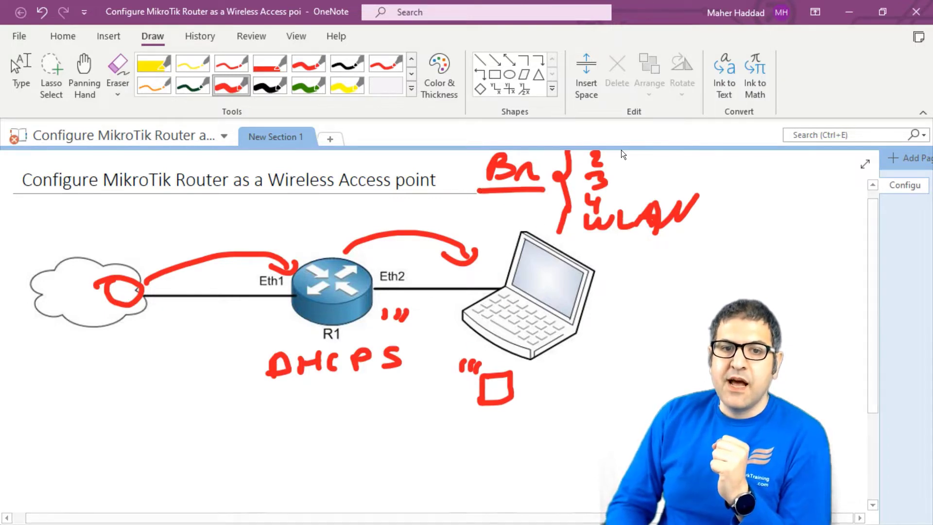
mouse_move(622, 153)
left_mouse_down()
mouse_move(702, 210)
mouse_move(699, 233)
left_mouse_up()
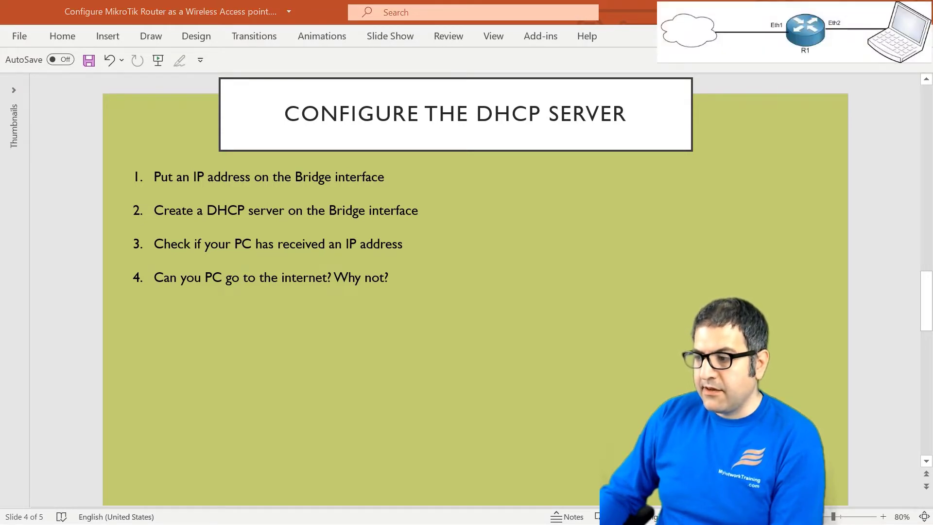
Back in OneNote, draw a red arrow toward Bn and a tall vertical brace beside the laptop
key("alt+Tab")
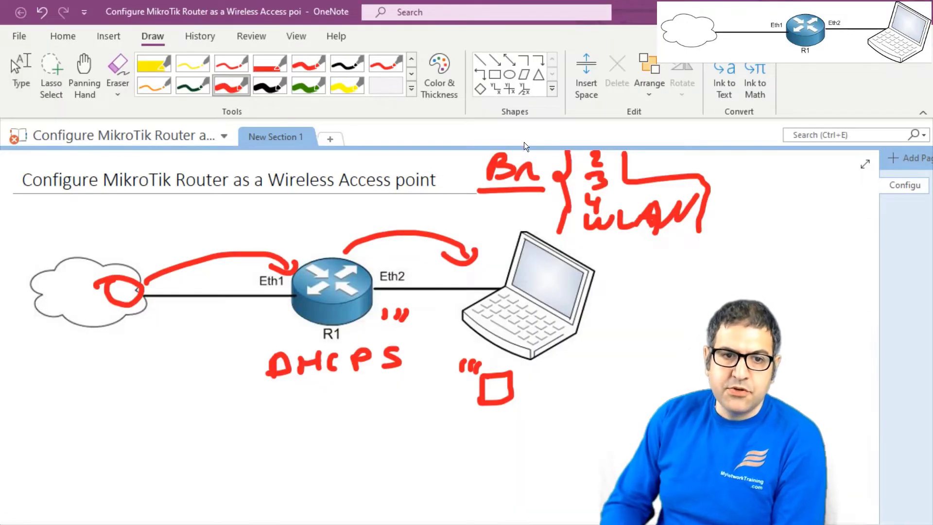
mouse_move(455, 156)
left_mouse_down()
mouse_move(466, 182)
mouse_move(476, 163)
left_mouse_up()
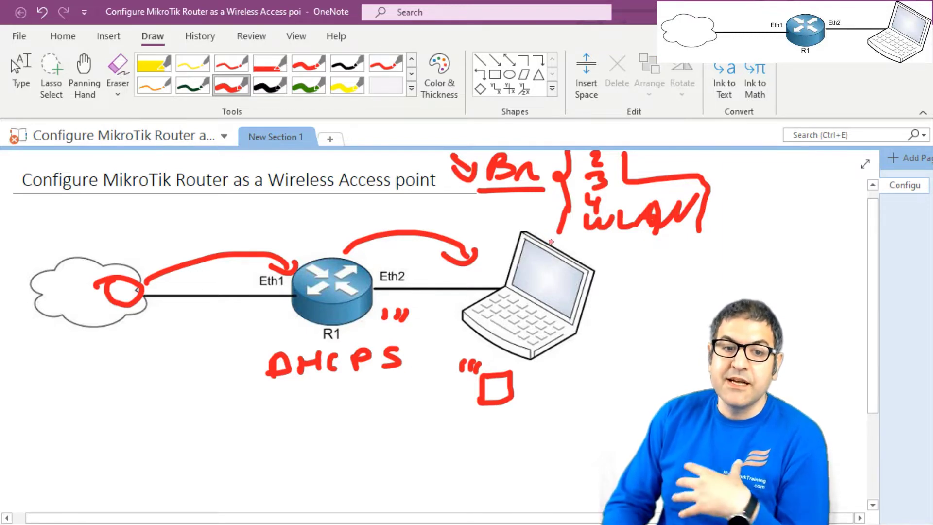
mouse_move(613, 253)
left_mouse_down()
mouse_move(621, 319)
mouse_move(609, 397)
left_mouse_up()
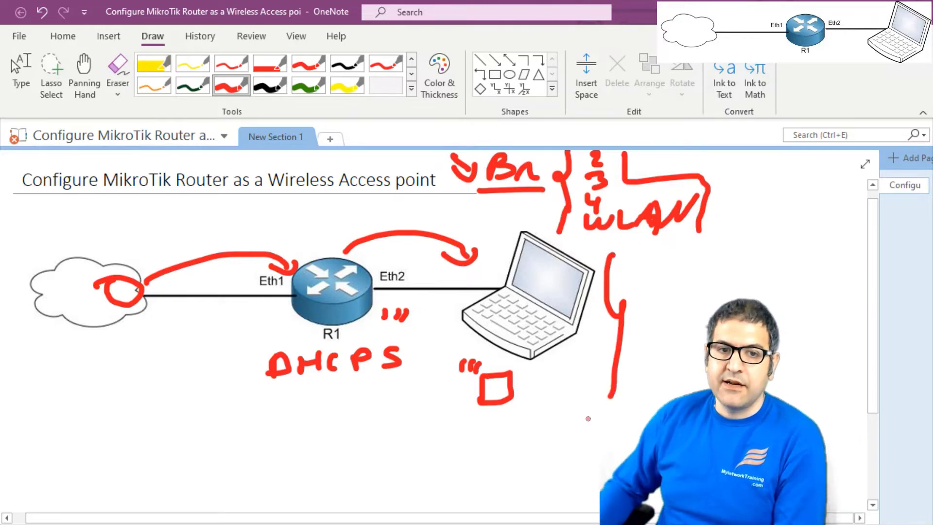
key("Escape")
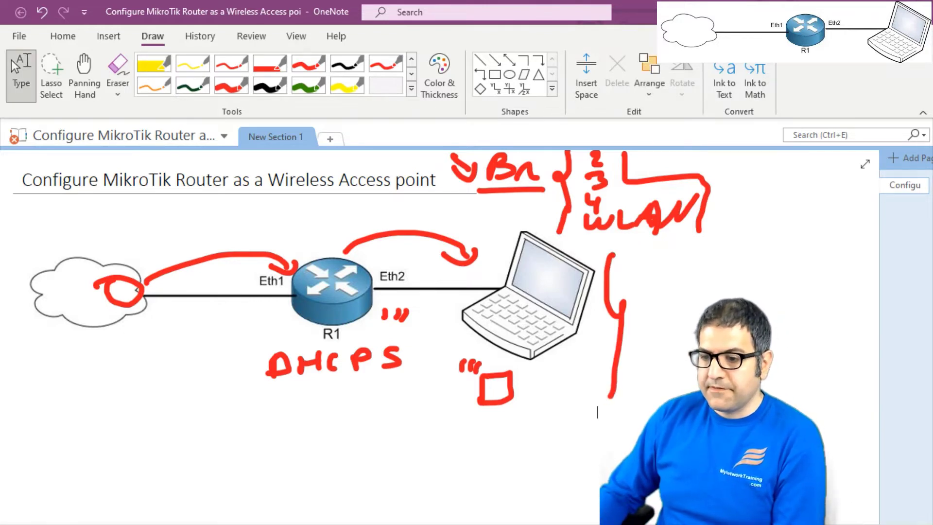
Reconnect to the router and add IP address 10.10.10.1/24 on interface bridge1
key("alt+Tab")
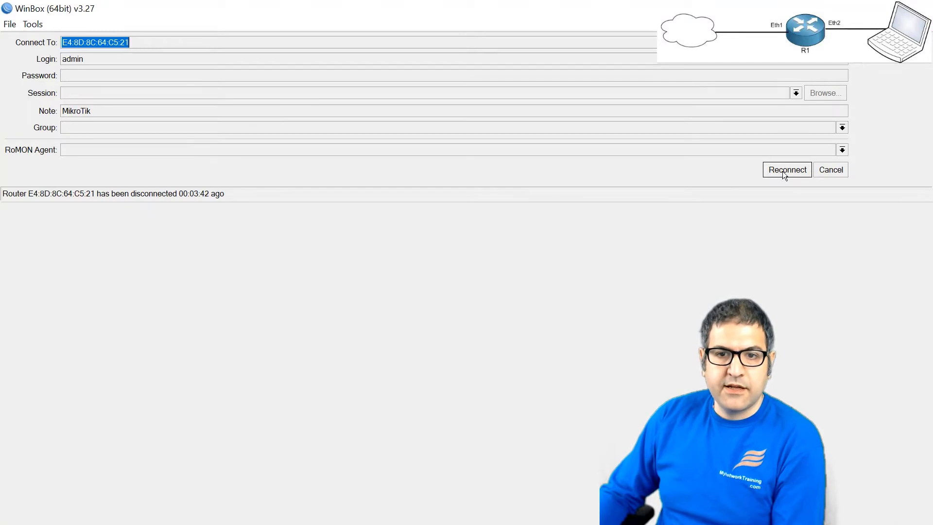
left_click(783, 171)
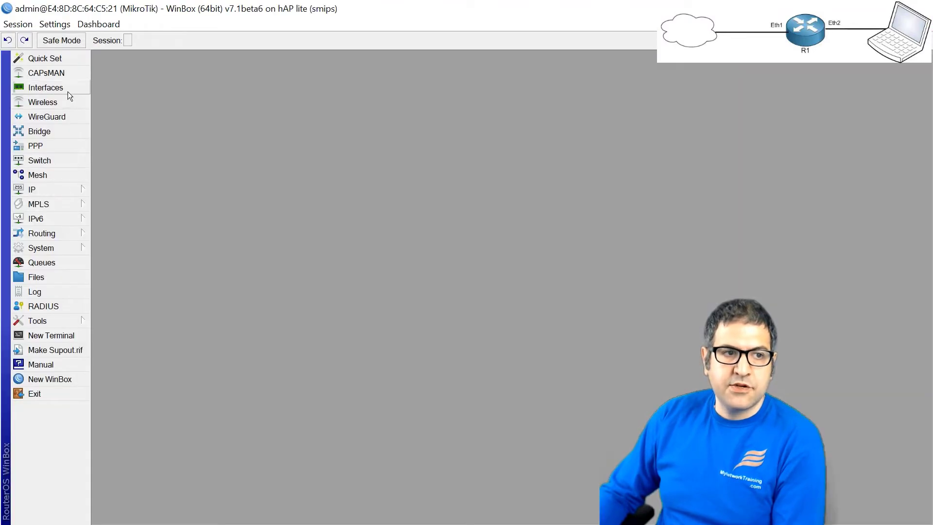
left_click(60, 191)
left_click(141, 191)
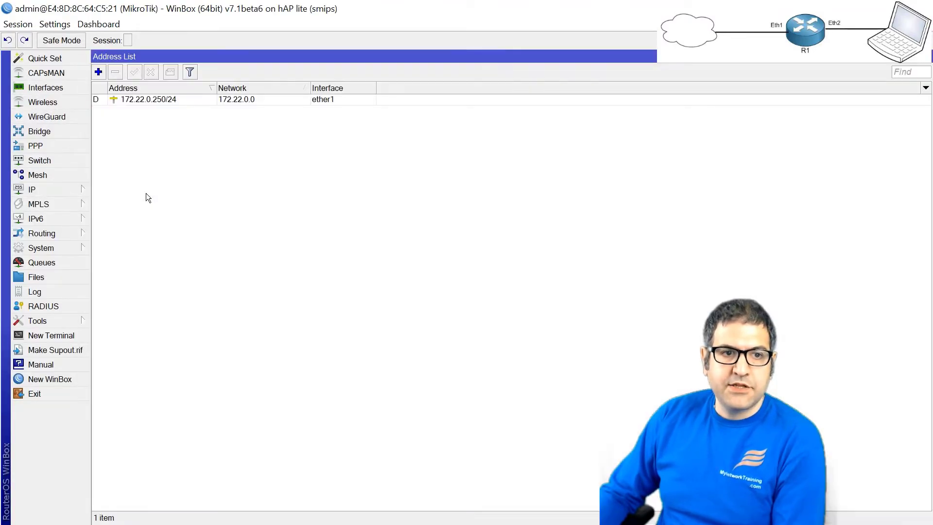
left_click(98, 72)
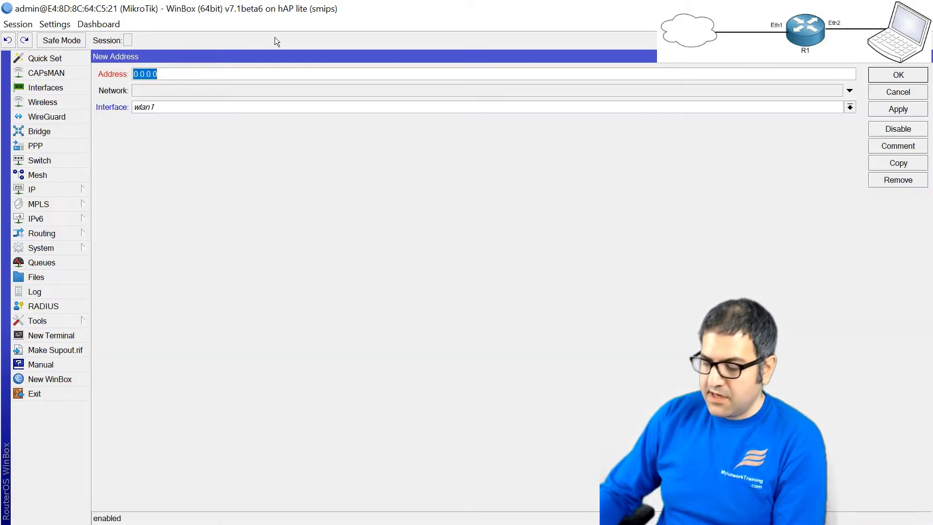
type("10.")
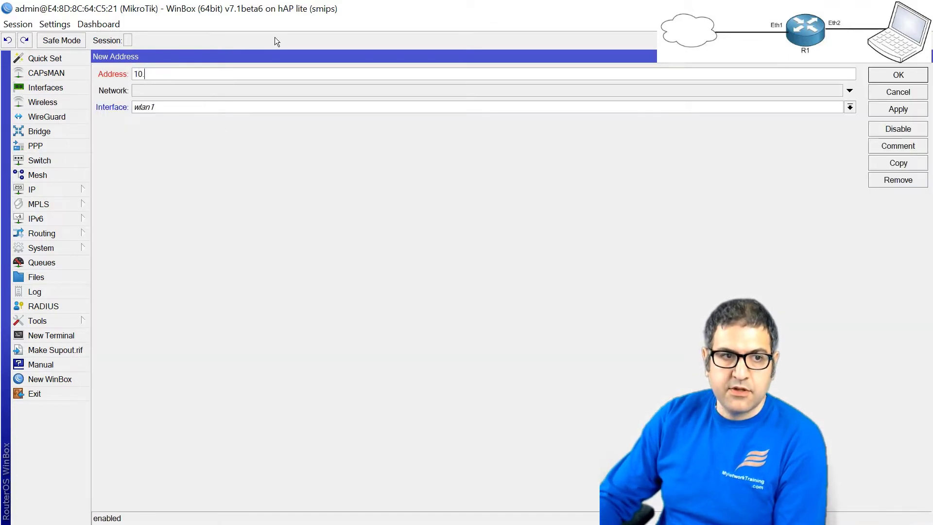
type("10.10.1")
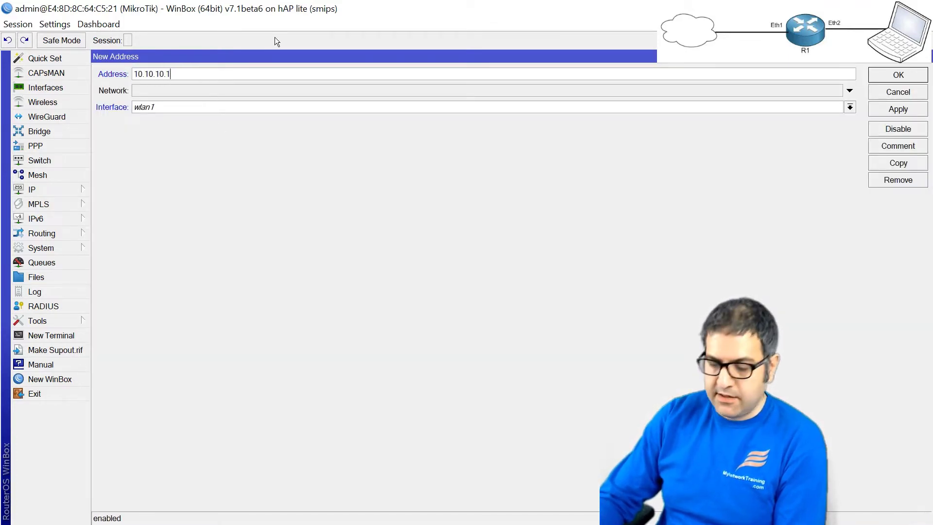
type("/24")
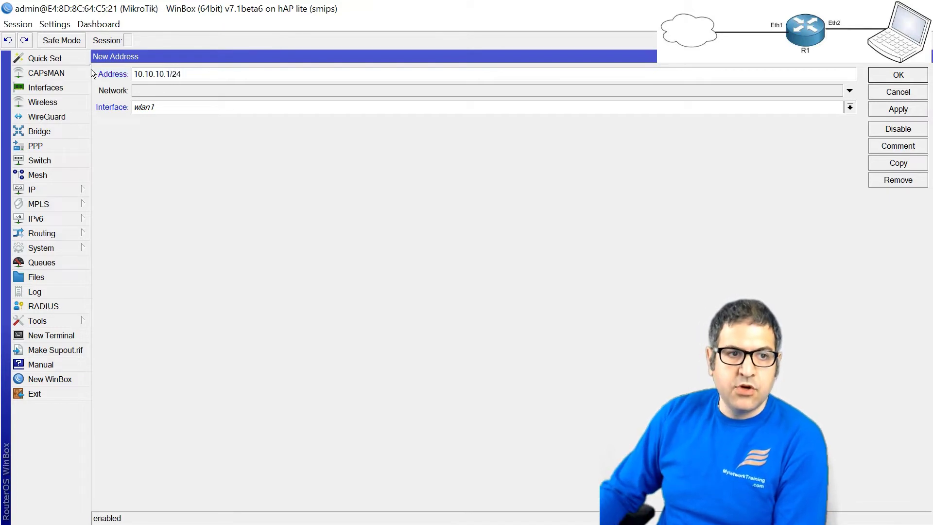
left_click(180, 107)
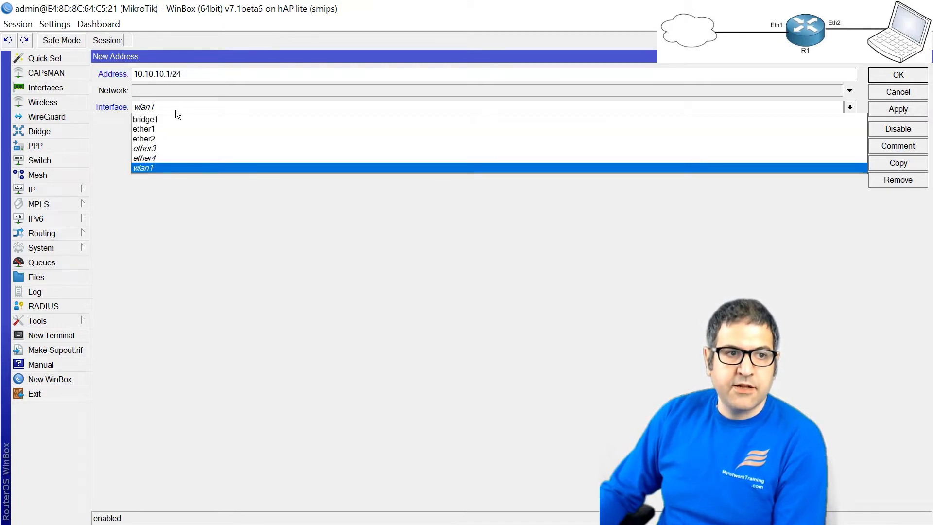
left_click(174, 118)
left_click(910, 75)
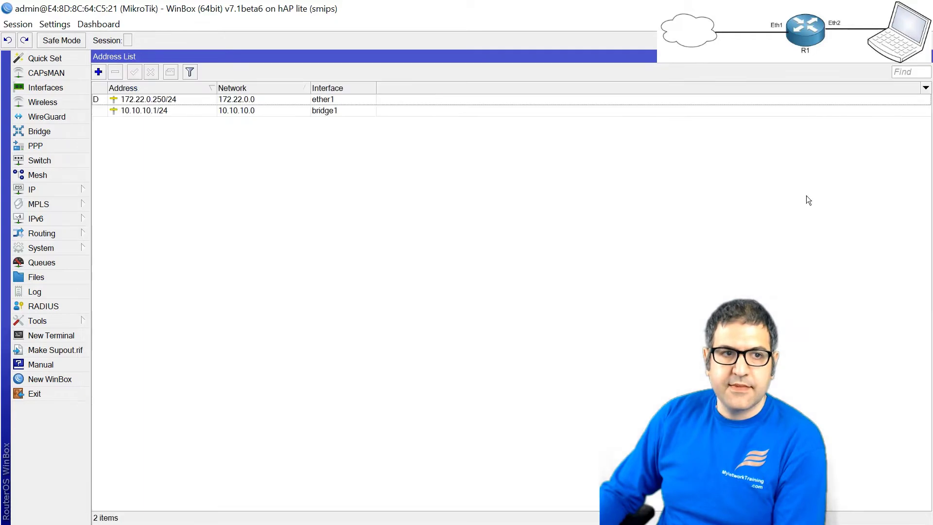
left_click(159, 108)
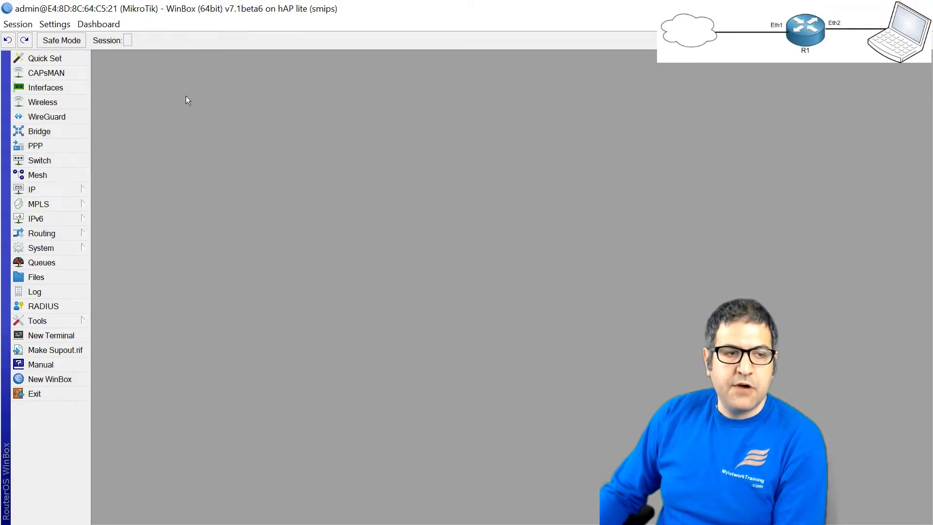
Start the DHCP Setup wizard and choose bridge1 as the DHCP server interface
left_click(71, 189)
left_click(145, 254)
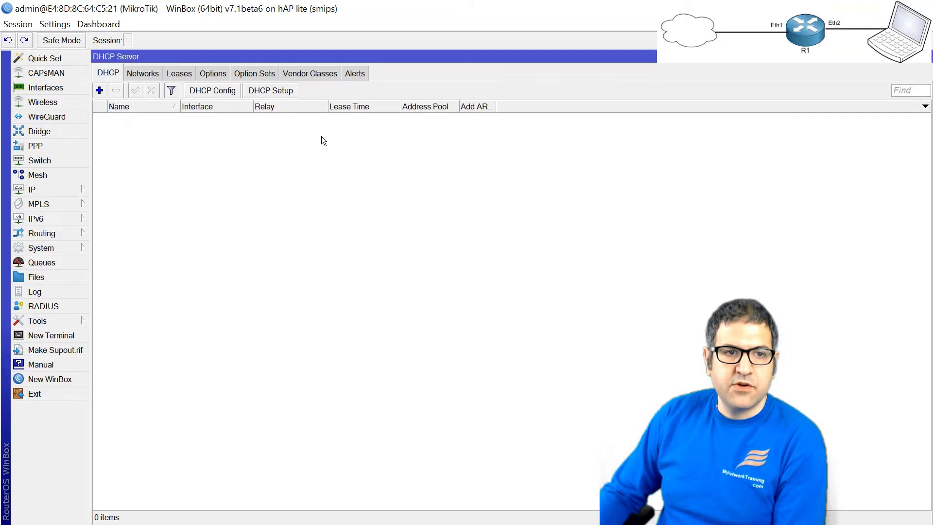
left_click(270, 91)
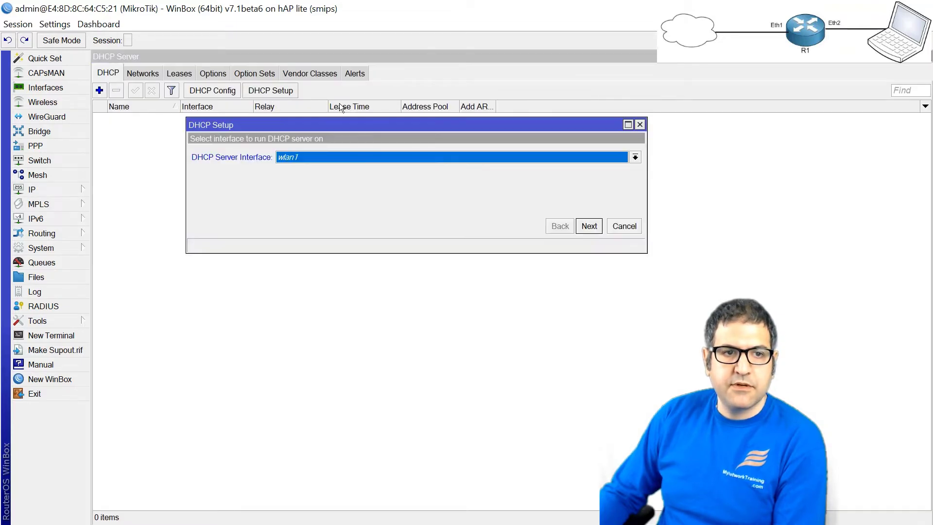
left_click(333, 153)
left_click(317, 167)
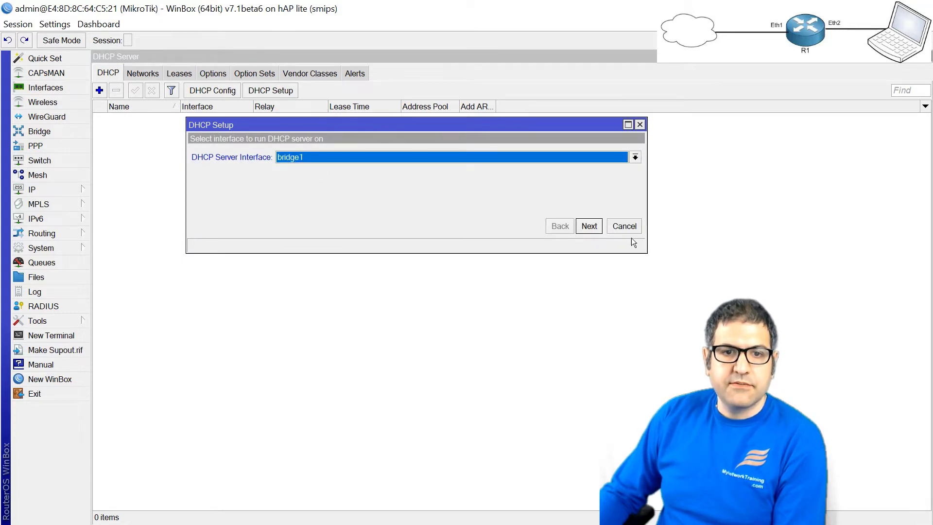
left_click(595, 226)
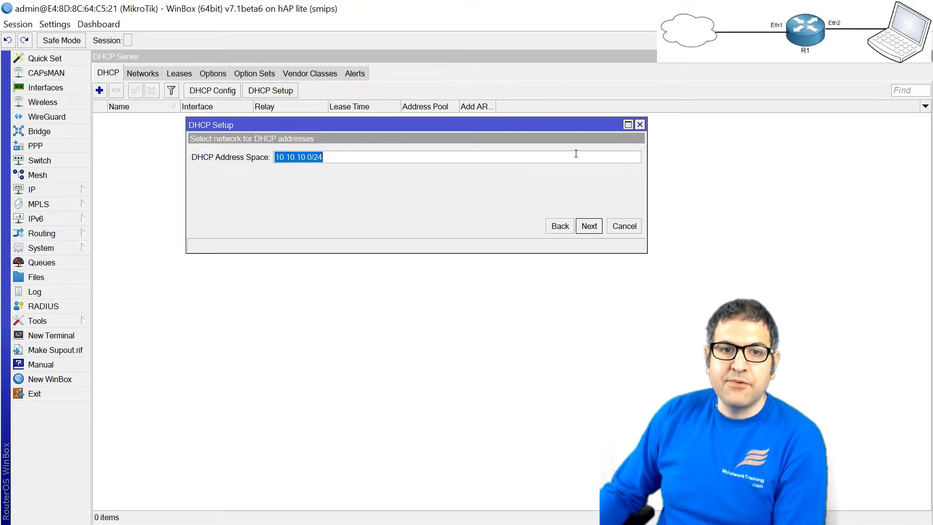
Accept 10.10.10.0/24, gateway 10.10.10.1, pool 10.10.10.2–254, DNS 8.8.8.8/8.8.4.4 and 00:10:00 lease
left_click(589, 225)
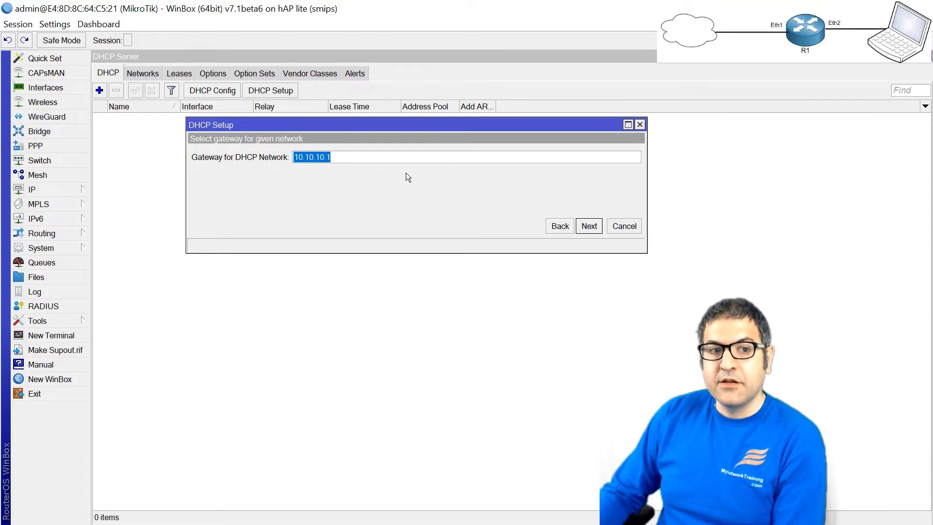
left_click(589, 226)
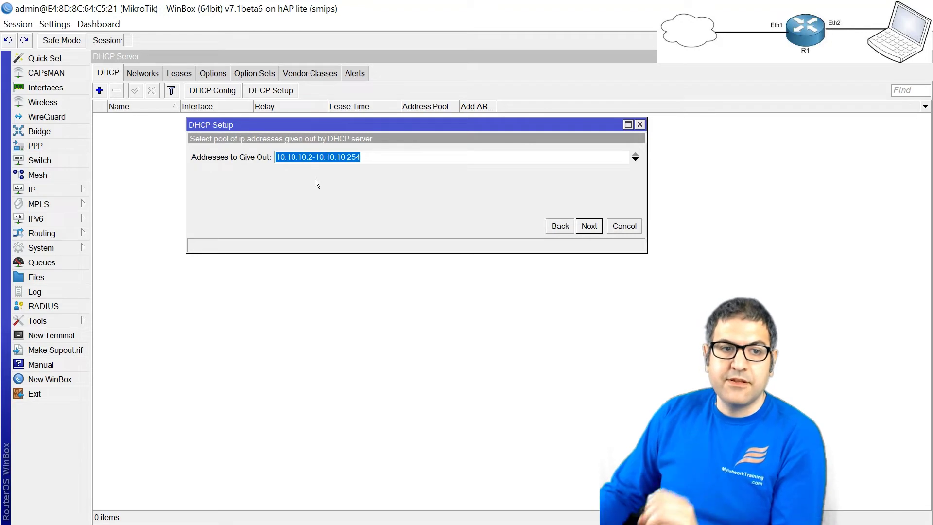
left_click(589, 227)
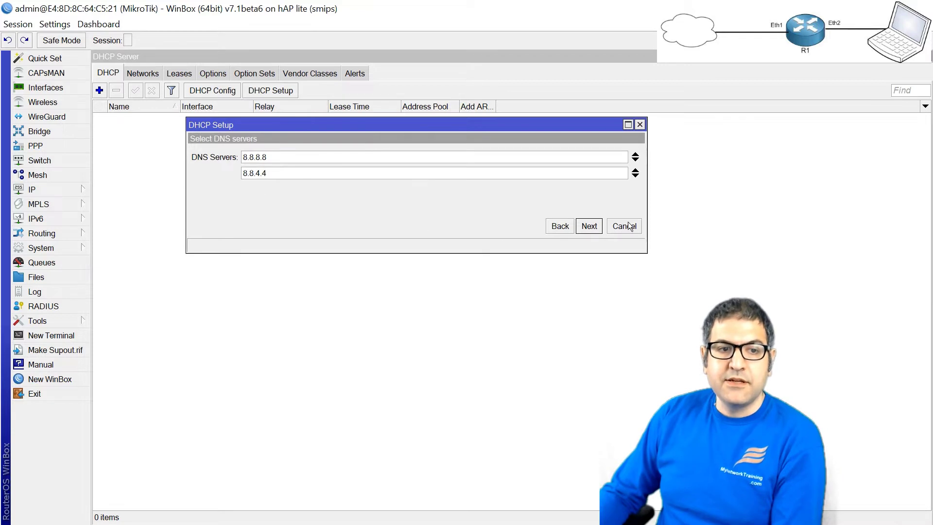
left_click(587, 226)
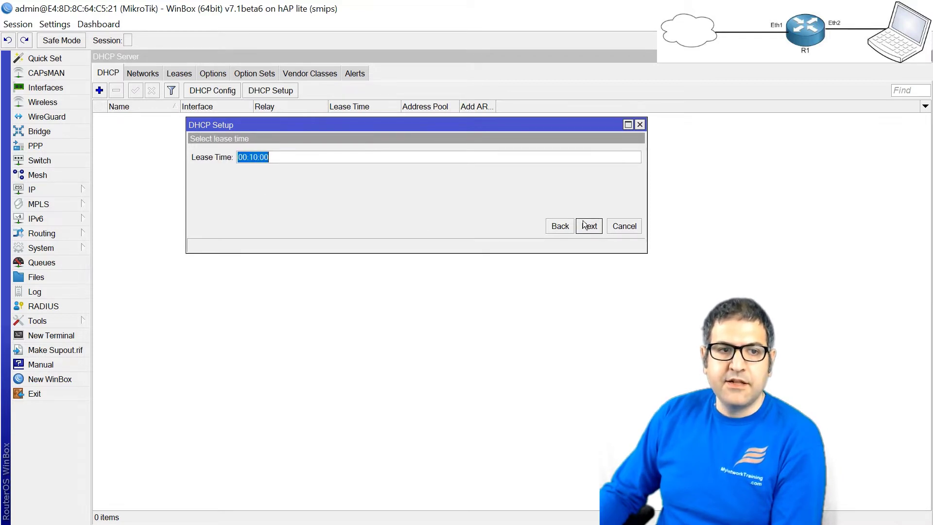
left_click(587, 225)
left_click(514, 282)
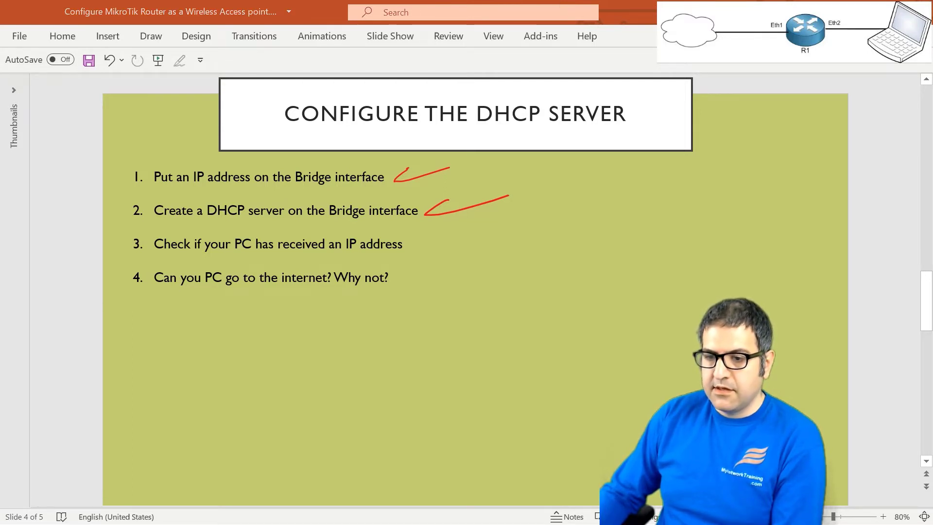
Drag the Command Prompt window to the centre of the screen over the DHCP slide
left_click_drag(932, 88, 377, 144)
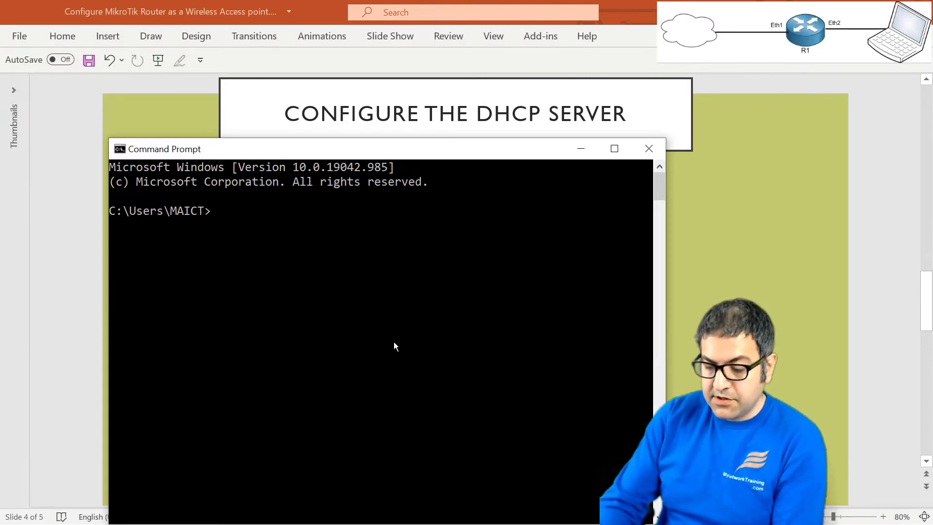
Run ipconfig and ipconfig /renew so the PC obtains the 10.10.10.254 lease
type("ipconfig")
key("Return")
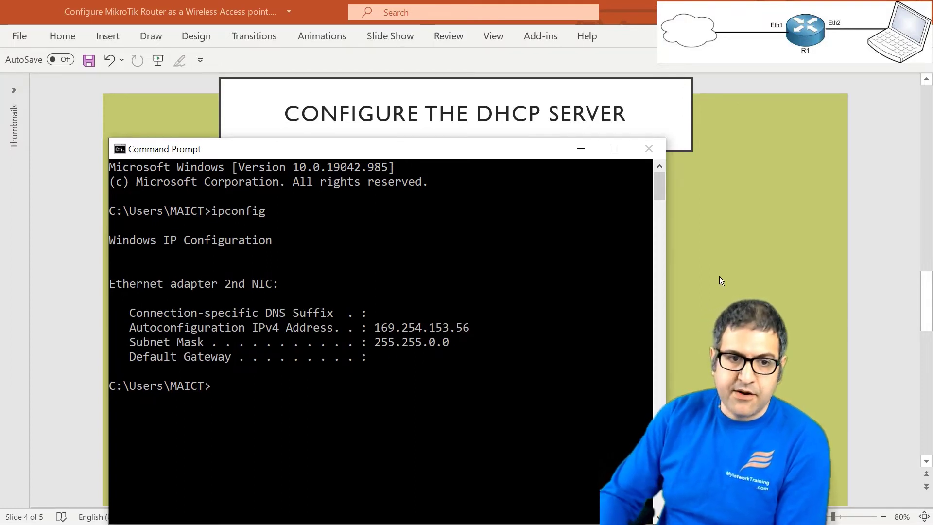
type("ipconfig /renew")
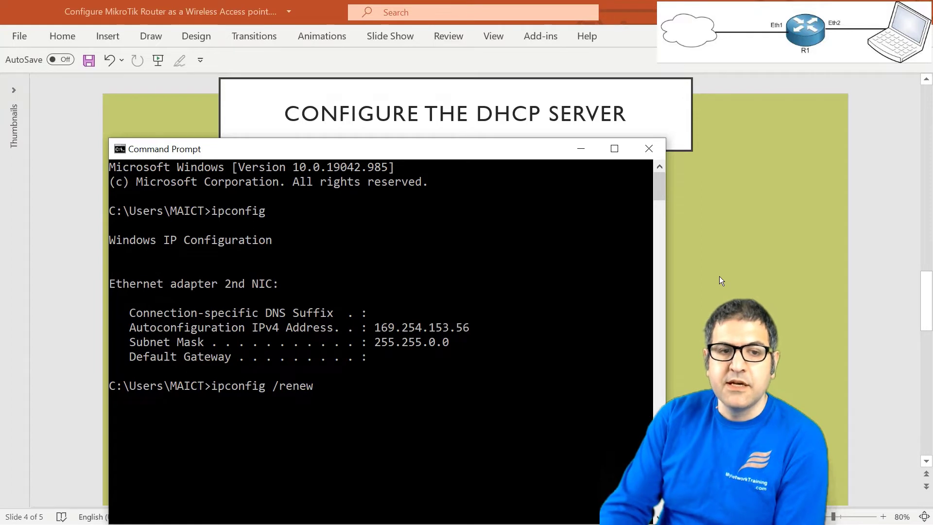
key("Return")
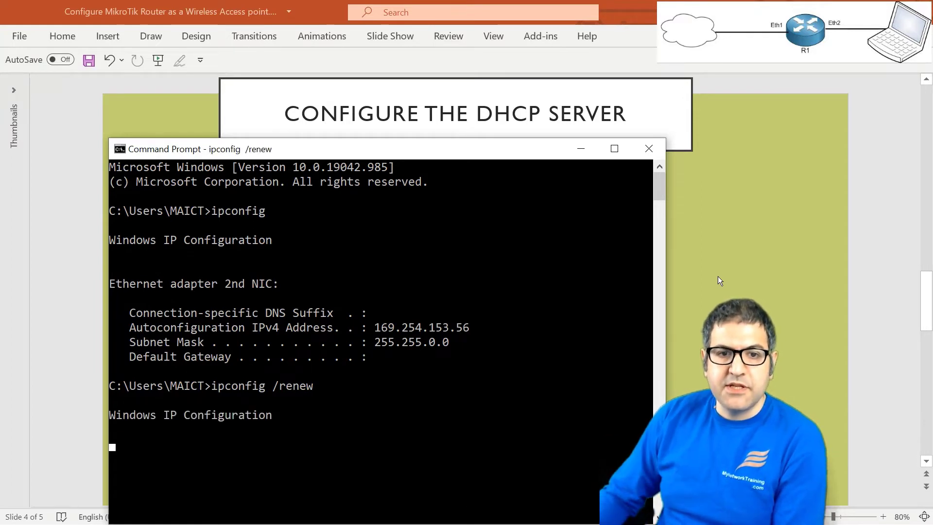
Show the full DHCP lease details with ipconfig /all
left_click_drag(445, 150, 454, 100)
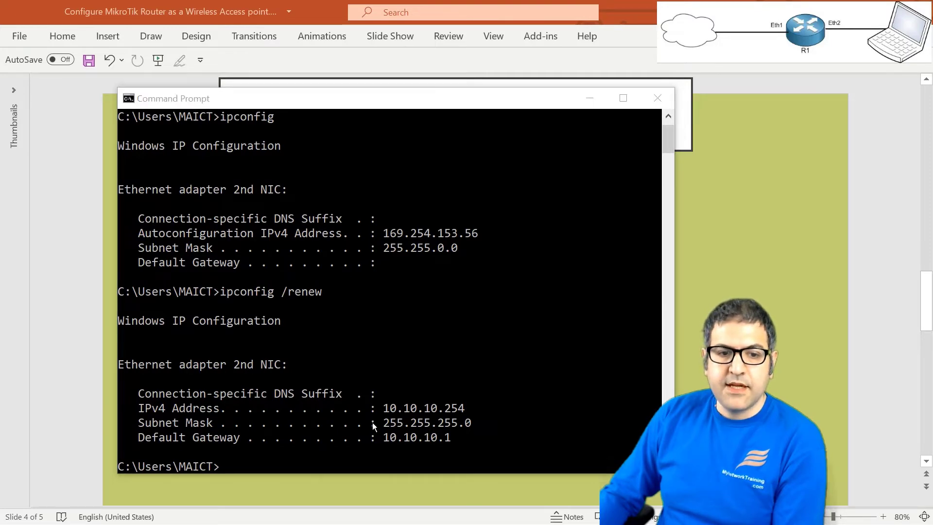
left_click(363, 350)
type("ip")
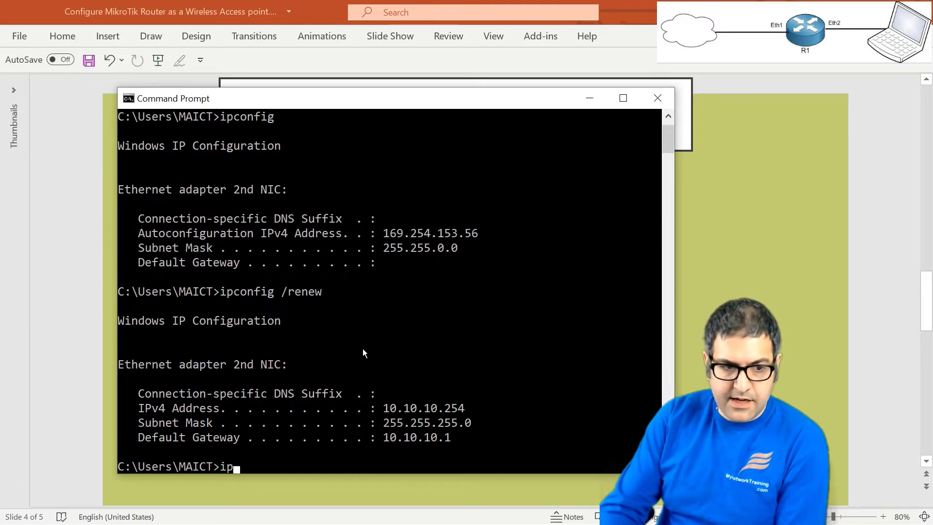
type("config /")
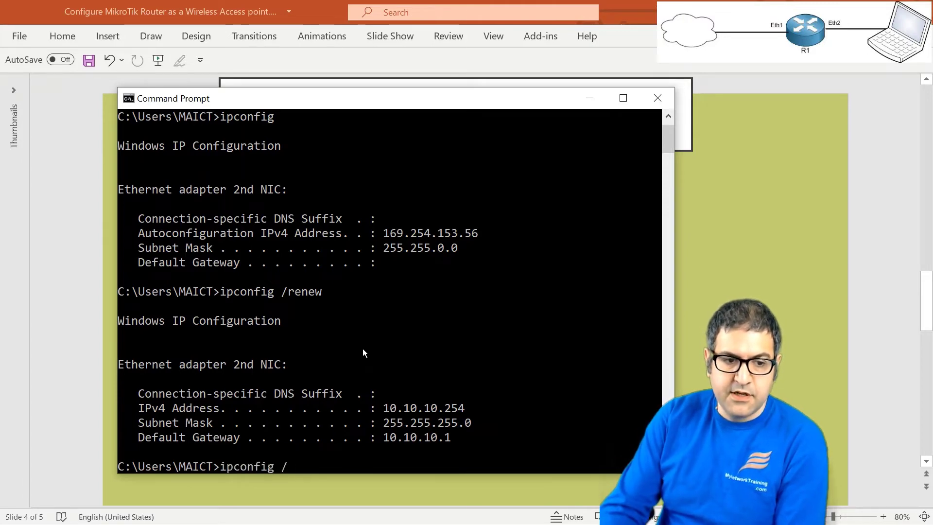
type("all")
key("Return")
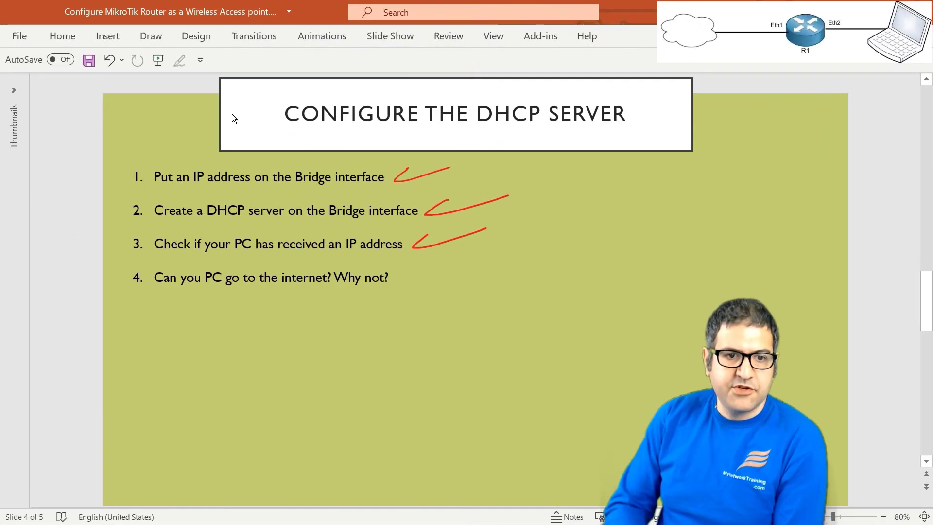
Add the missing 'r' so item 4 reads 'your', then switch back to Command Prompt
type("r")
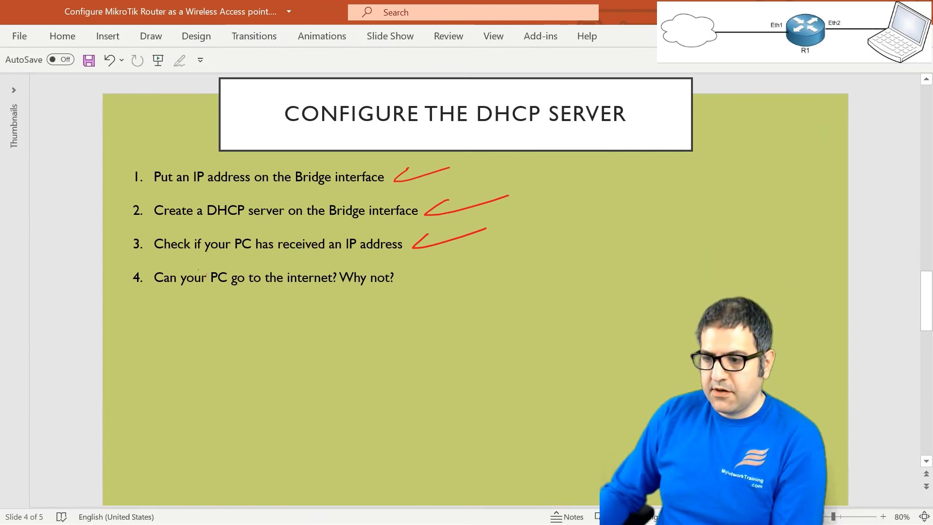
key("alt+Tab")
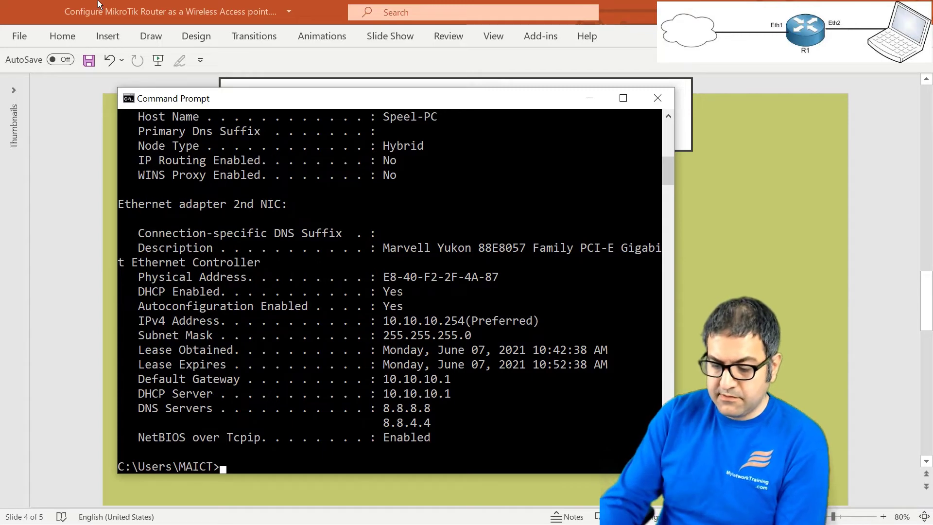
Ping 8.8.8.8, see the requests time out, and minimize Command Prompt to show the slide
type("ping")
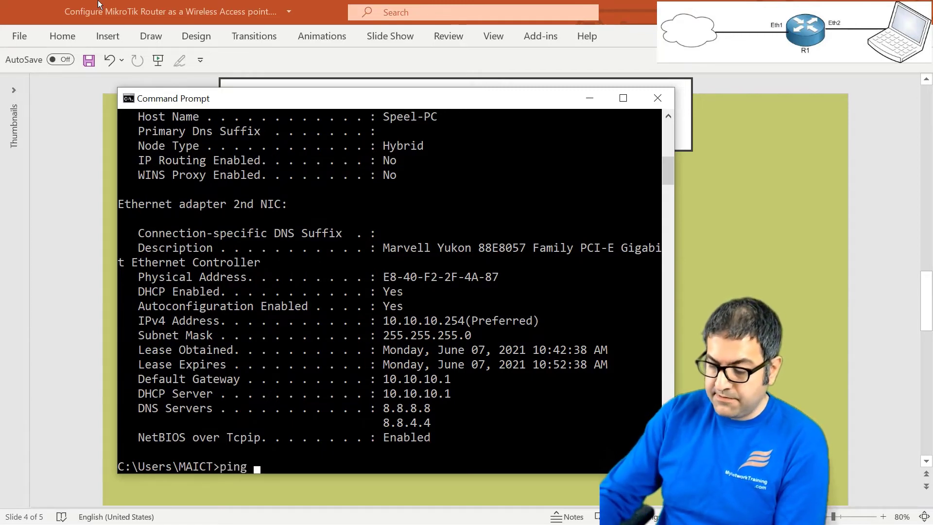
type(" 8.8.8.8")
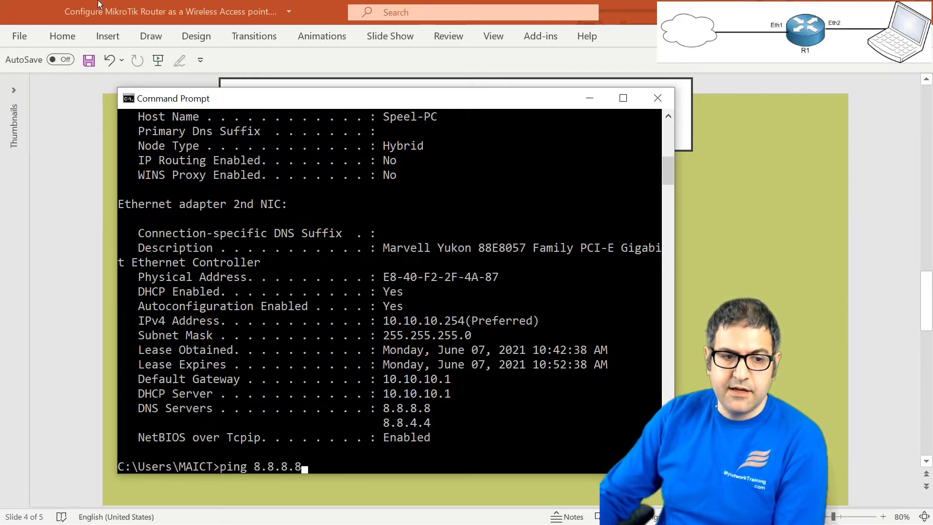
key("Return")
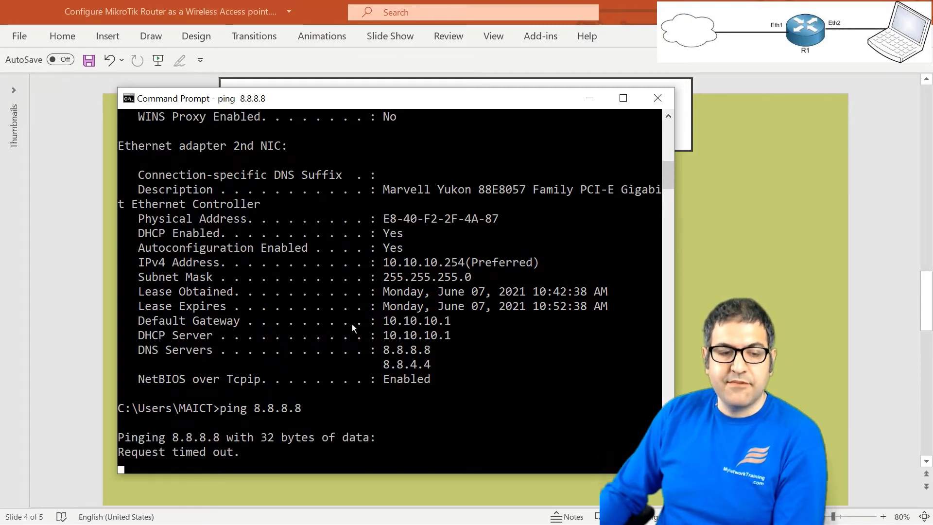
left_click(589, 104)
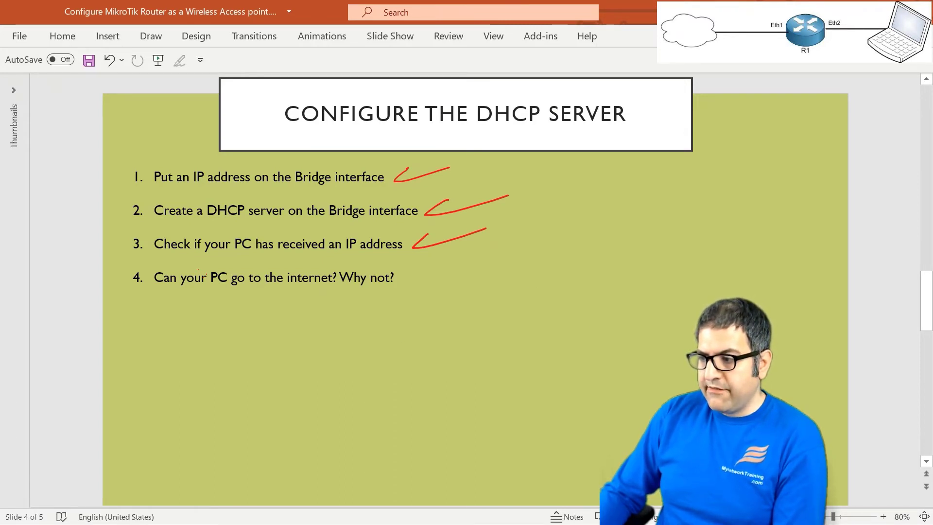
In OneNote, undo a stray red line and handwrite the PC's address beside the laptop in black ink
key("alt+Tab")
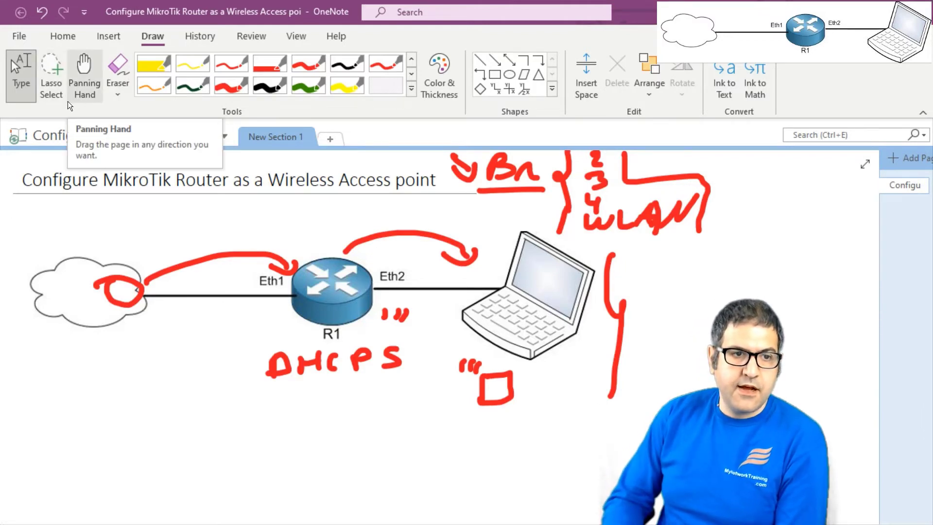
left_click(231, 85)
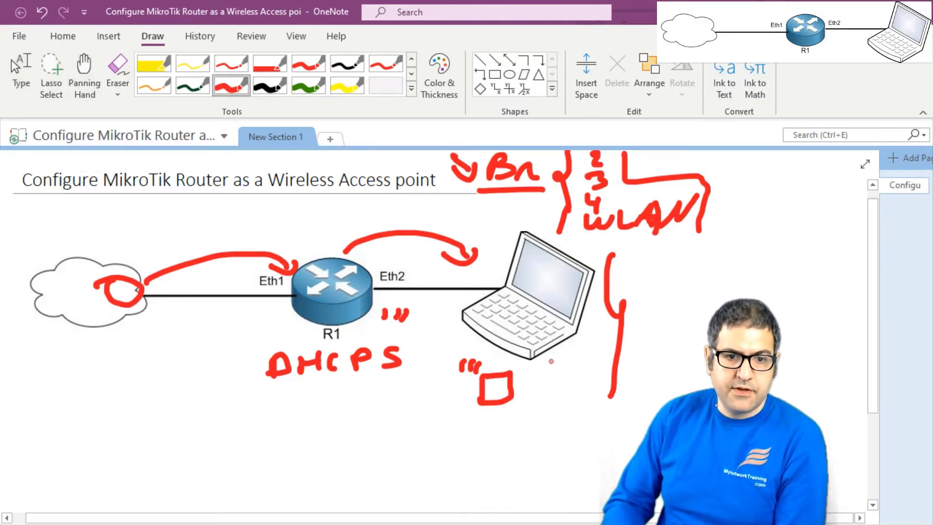
mouse_move(549, 365)
left_mouse_down()
mouse_move(547, 385)
mouse_move(559, 358)
left_mouse_up()
left_click(270, 86)
key("ctrl+z")
left_click_drag(634, 354, 633, 359)
left_click_drag(652, 359, 665, 365)
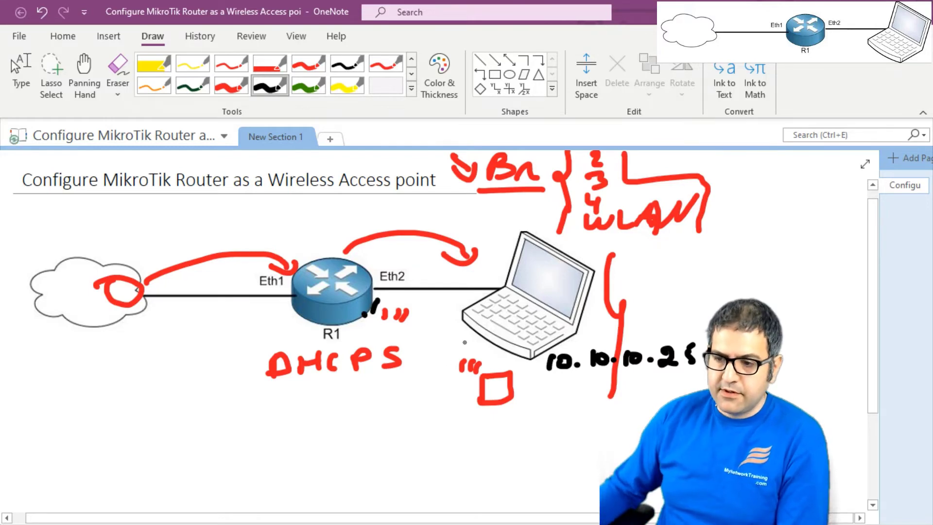
left_click(21, 74)
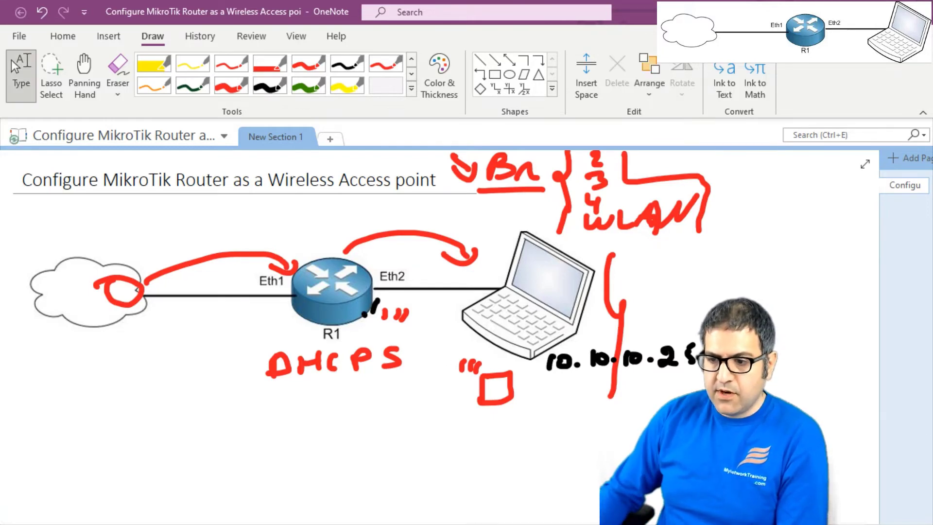
Ping gateway 10.10.10.1, get replies, and return to the OneNote diagram
key("alt+Tab")
type("p")
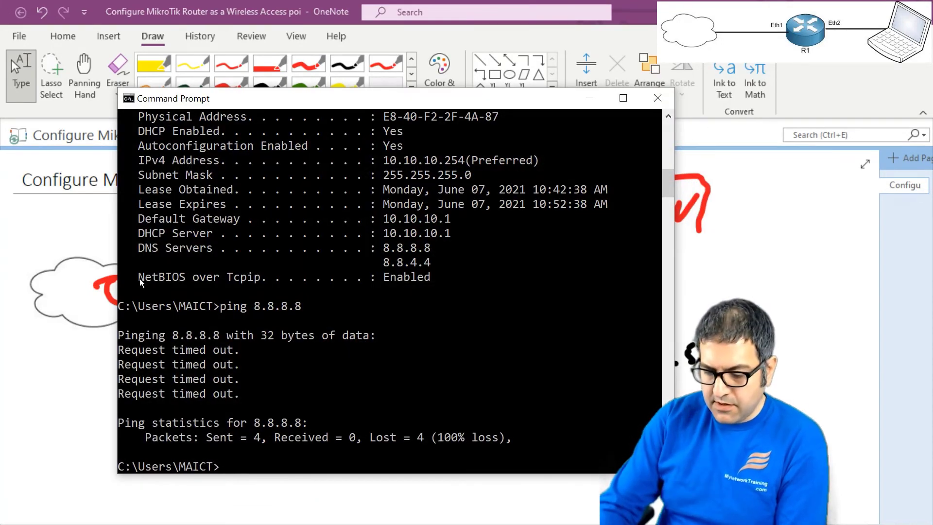
type("ing 10.10.1")
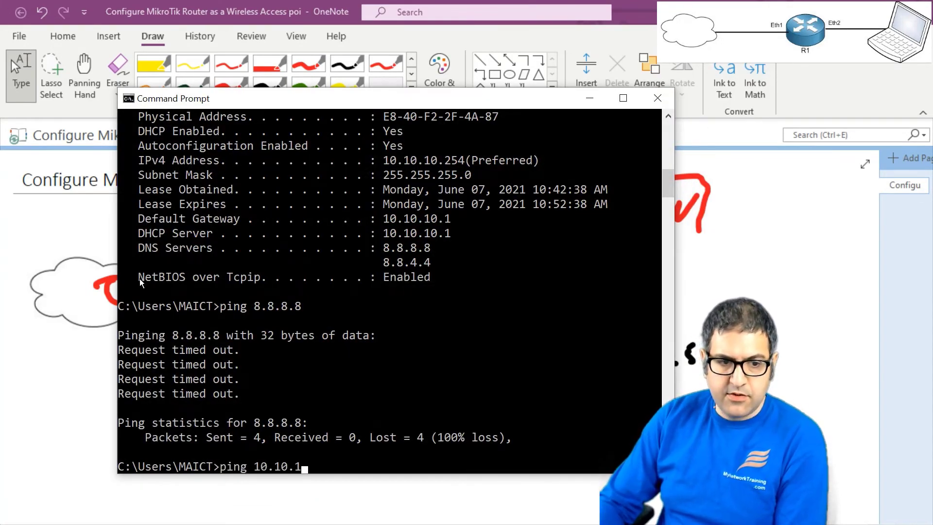
type("0.1")
key("Return")
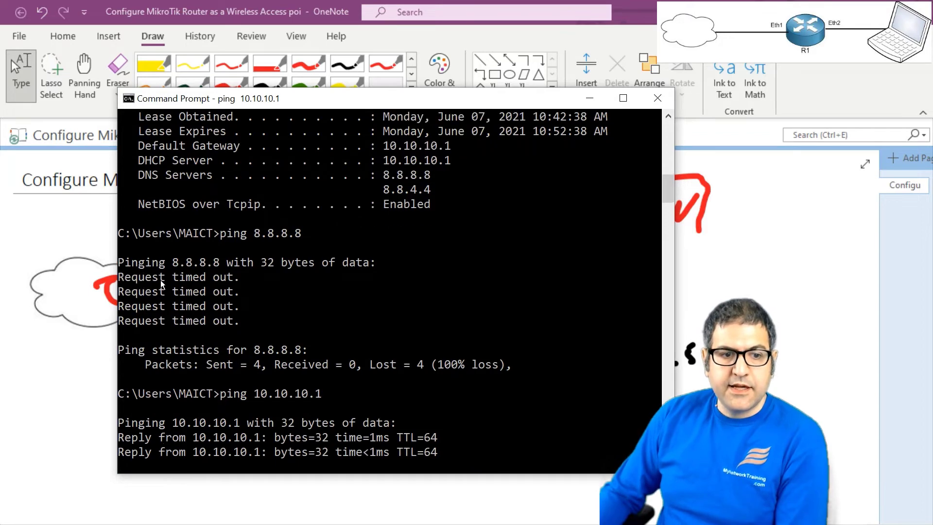
left_click(769, 276)
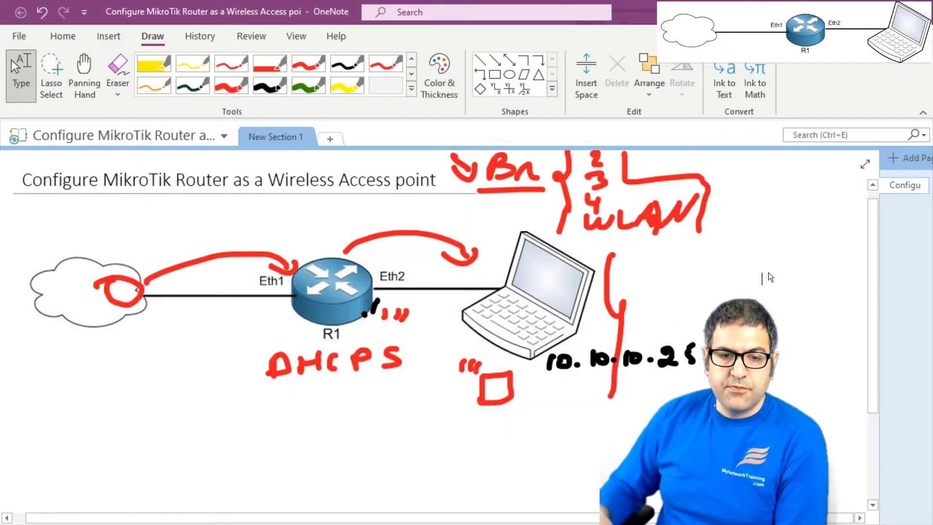
In black ink, draw a laptop-to-router arrow, underline the laptop's 10.10.10.x address, and write 172.22 under Eth1
left_click(270, 86)
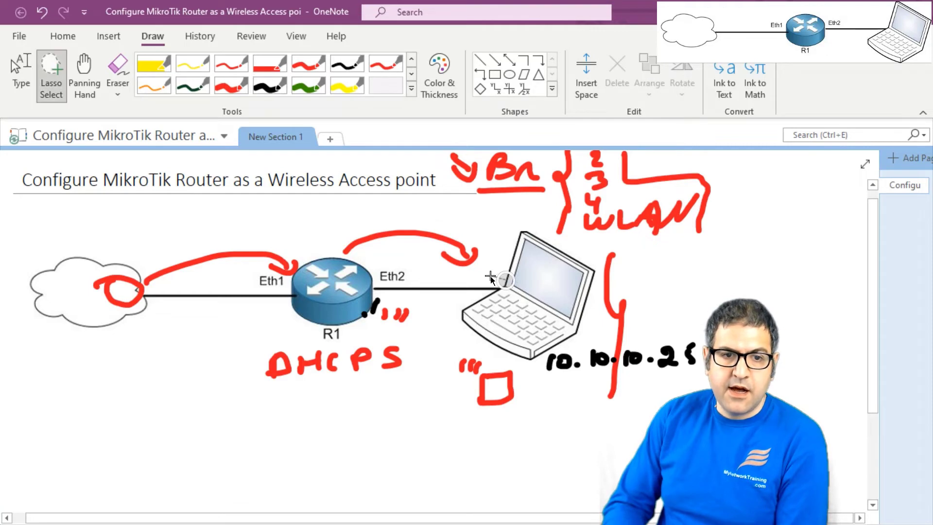
mouse_move(507, 277)
left_mouse_down()
mouse_move(420, 265)
mouse_move(372, 276)
left_mouse_up()
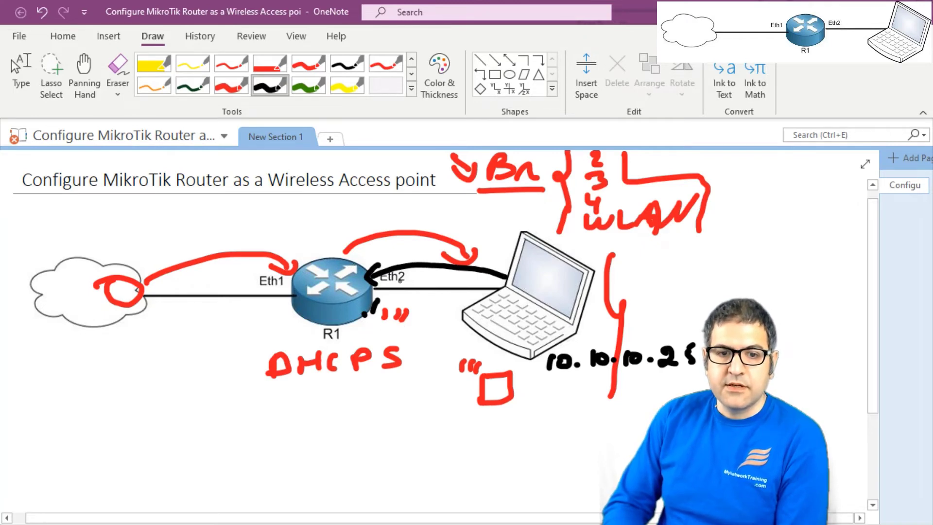
mouse_move(538, 368)
left_mouse_down()
mouse_move(571, 387)
mouse_move(624, 385)
left_mouse_up()
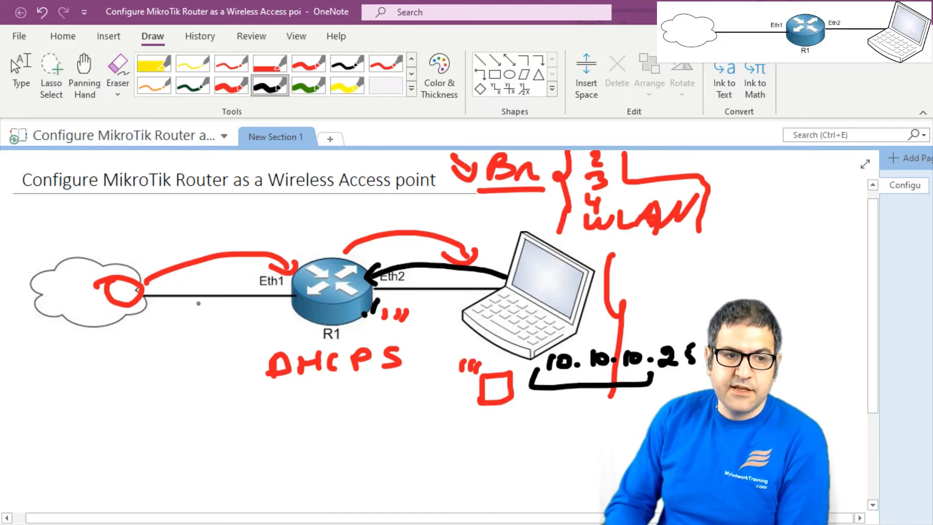
mouse_move(204, 308)
left_mouse_down()
mouse_move(254, 323)
mouse_move(275, 310)
mouse_move(287, 325)
left_mouse_up()
key("alt+d")
Select the 172.22.0.250/24 ether1 entry in WinBox's Address List, then close the list
key("t")
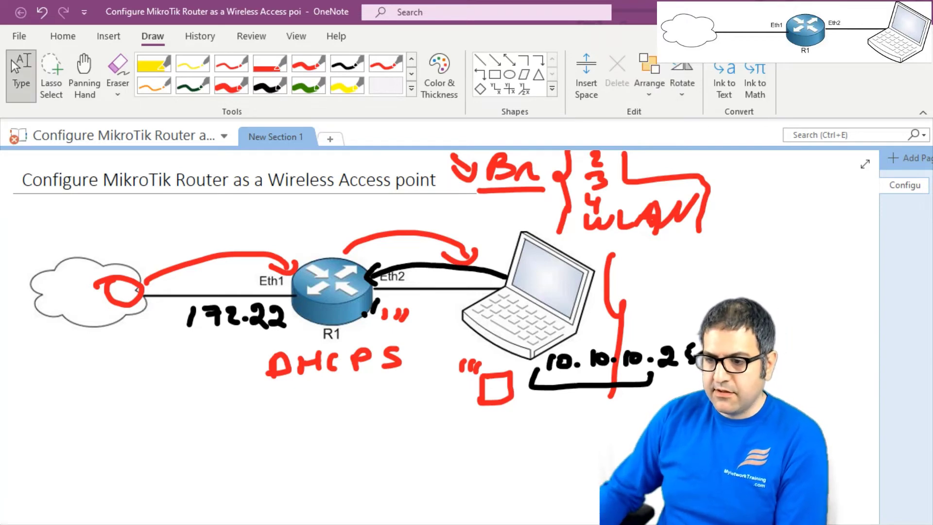
key("alt+Tab")
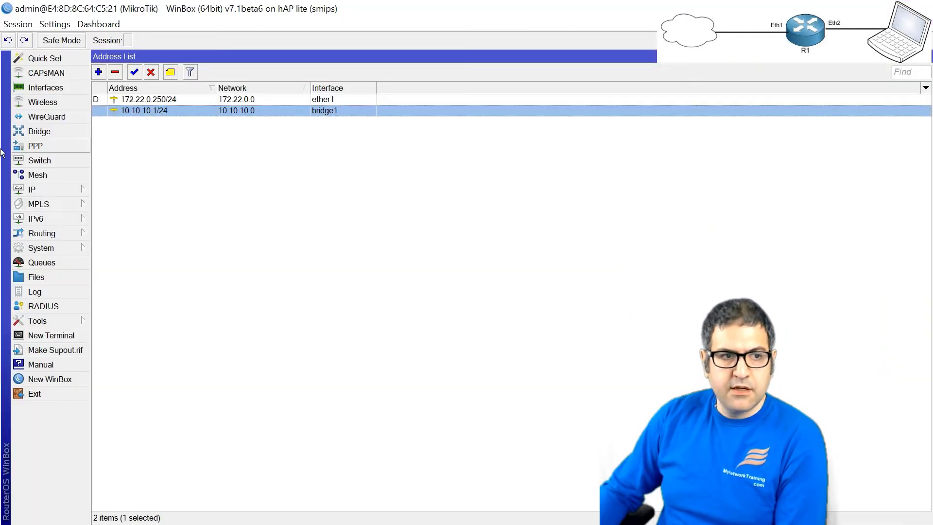
left_click(133, 99)
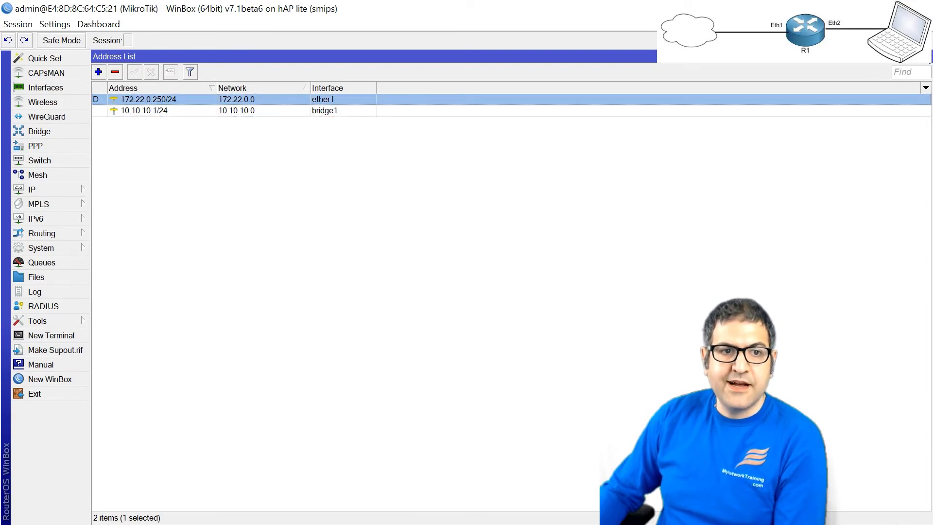
key("Escape")
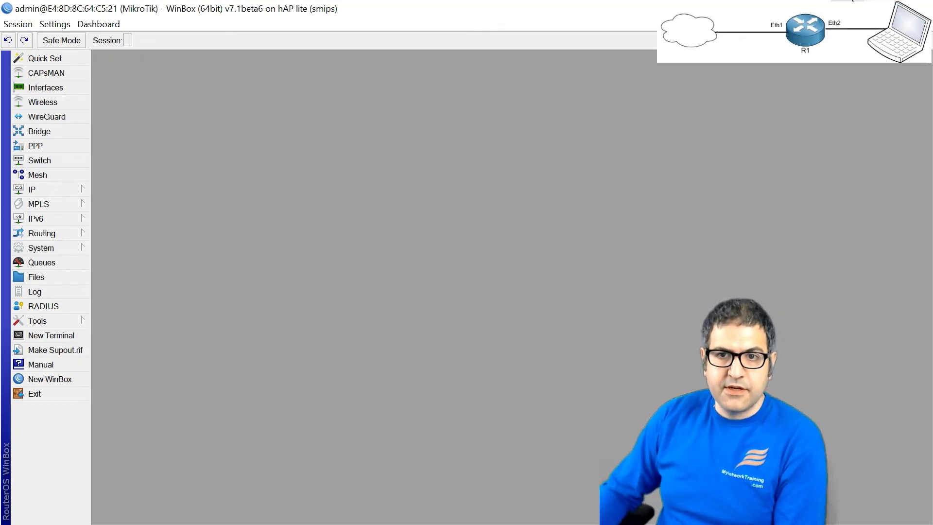
Extend the Eth1 label to 172.22.0.x and draw arrows at 10.10.10.x and 172.22.0.x
left_click(853, 1)
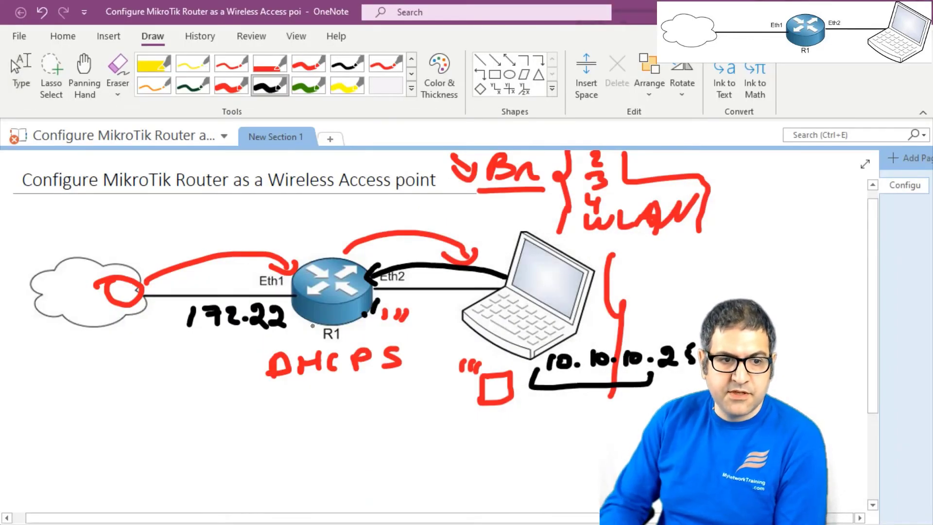
left_click_drag(306, 314, 335, 323)
left_click_drag(335, 313, 318, 328)
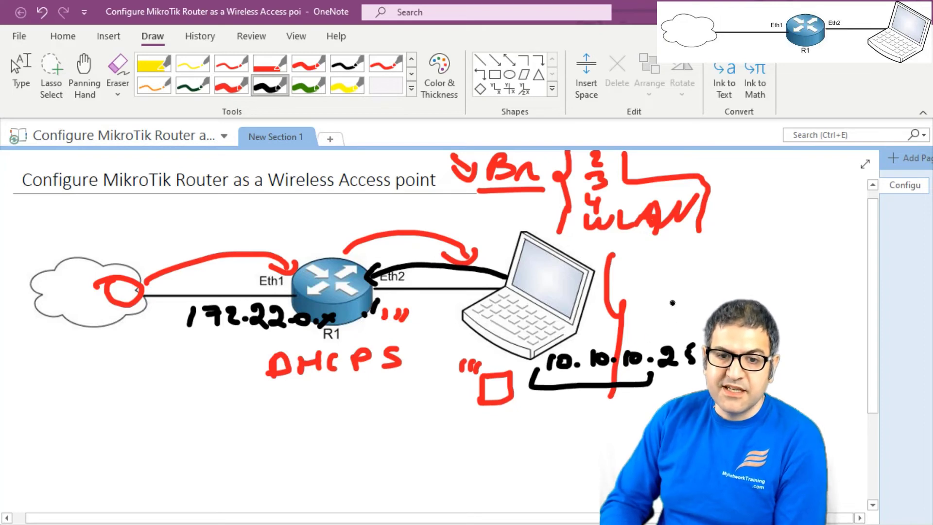
mouse_move(672, 302)
left_mouse_down()
mouse_move(649, 327)
mouse_move(685, 318)
left_mouse_up()
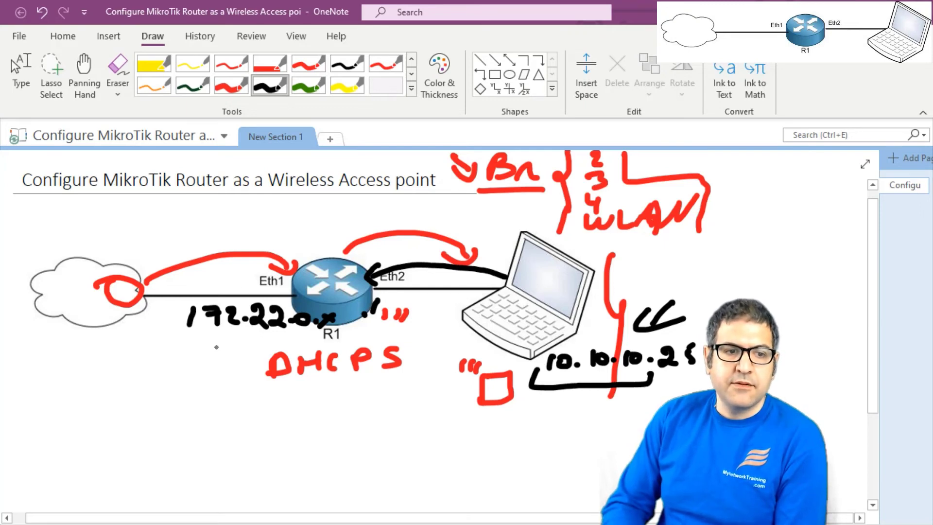
mouse_move(216, 347)
left_mouse_down()
mouse_move(204, 369)
mouse_move(227, 336)
mouse_move(228, 351)
left_mouse_up()
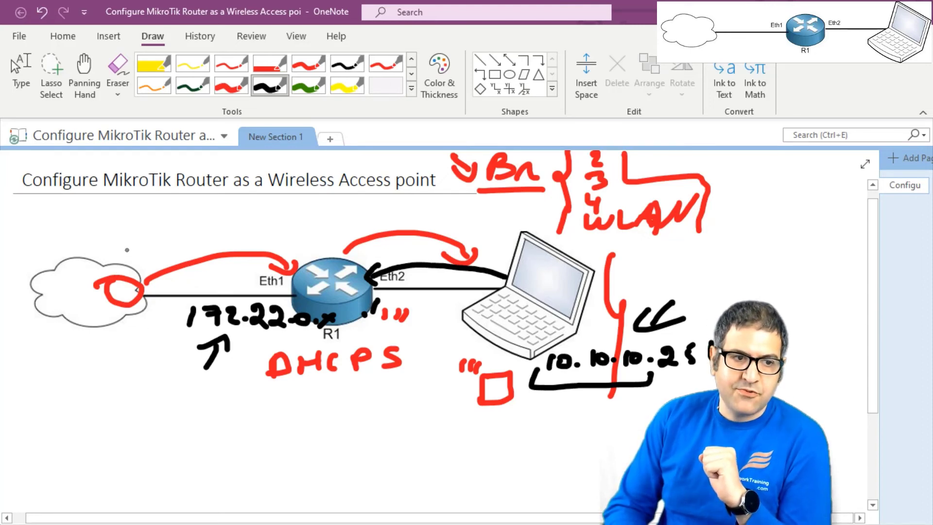
Draw a vertical boundary line through the cloud link and label it NAT
left_click_drag(124, 244, 125, 339)
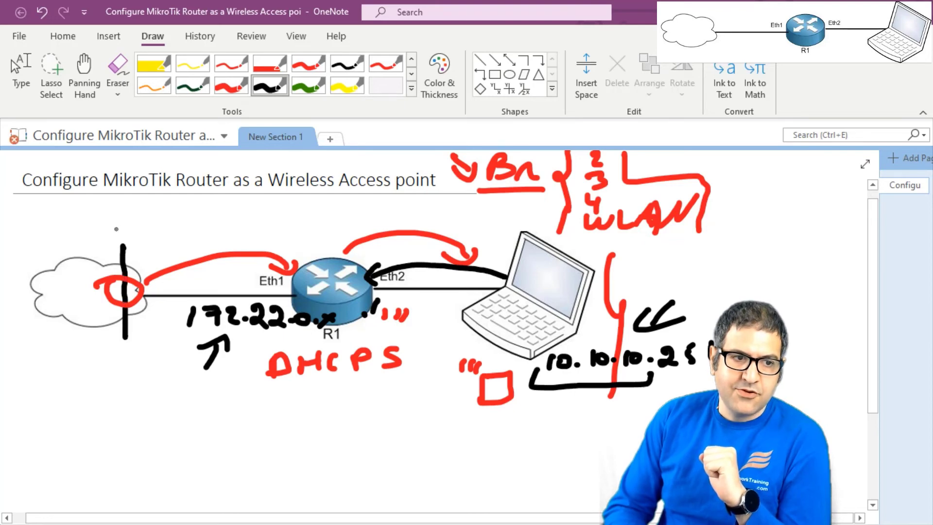
mouse_move(114, 232)
left_mouse_down()
mouse_move(139, 228)
mouse_move(152, 210)
left_mouse_up()
mouse_move(159, 233)
left_mouse_down()
mouse_move(162, 214)
mouse_move(179, 232)
mouse_move(174, 222)
left_mouse_up()
mouse_move(194, 213)
left_mouse_down()
mouse_move(194, 231)
mouse_move(207, 209)
left_mouse_up()
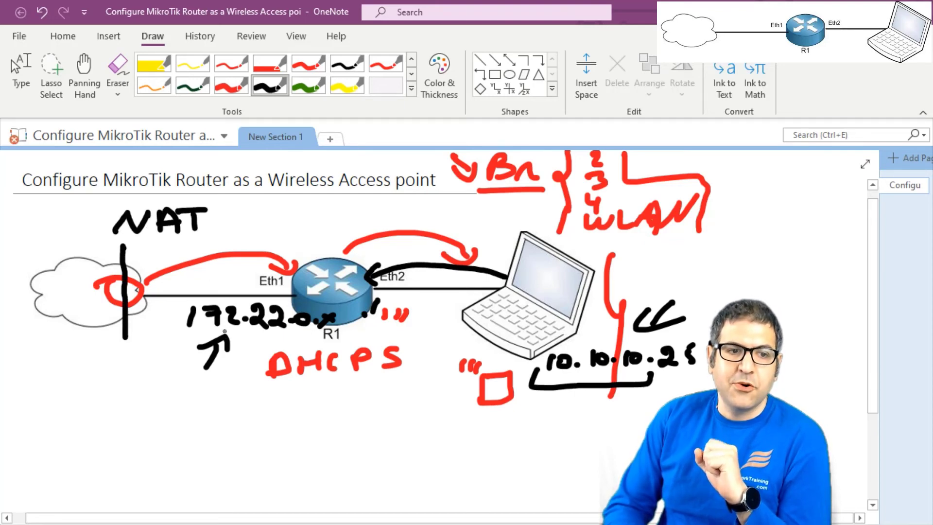
Write Pub by the cloud, add a NAT line through R1, and draw curved arrows from 172.22.0.x to the cloud
mouse_move(204, 330)
left_mouse_down()
mouse_move(178, 354)
mouse_move(118, 361)
mouse_move(93, 312)
mouse_move(103, 294)
mouse_move(56, 292)
mouse_move(60, 300)
left_mouse_up()
mouse_move(5, 259)
left_mouse_down()
mouse_move(14, 240)
mouse_move(60, 248)
left_mouse_up()
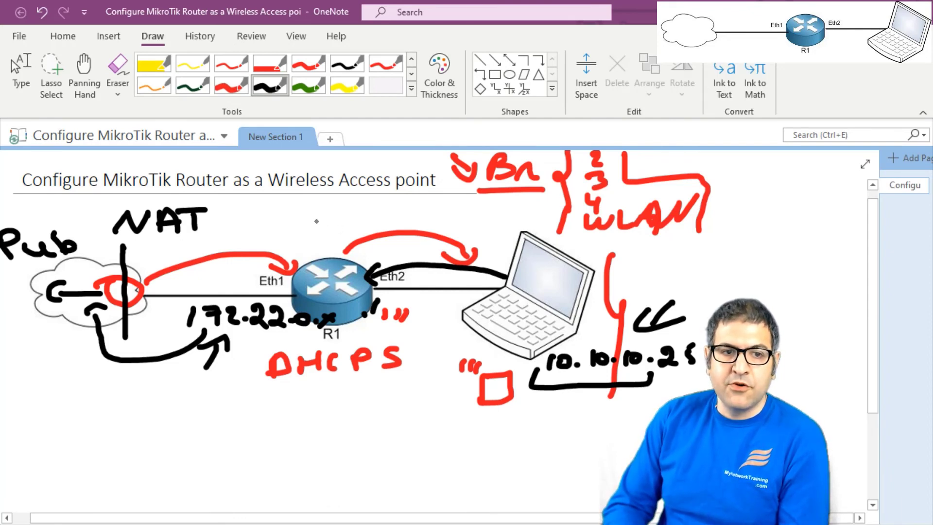
mouse_move(314, 220)
left_mouse_down()
mouse_move(346, 203)
mouse_move(360, 223)
mouse_move(354, 209)
left_mouse_up()
mouse_move(373, 203)
left_mouse_down()
mouse_move(374, 219)
mouse_move(387, 198)
left_mouse_up()
left_click_drag(336, 232, 333, 358)
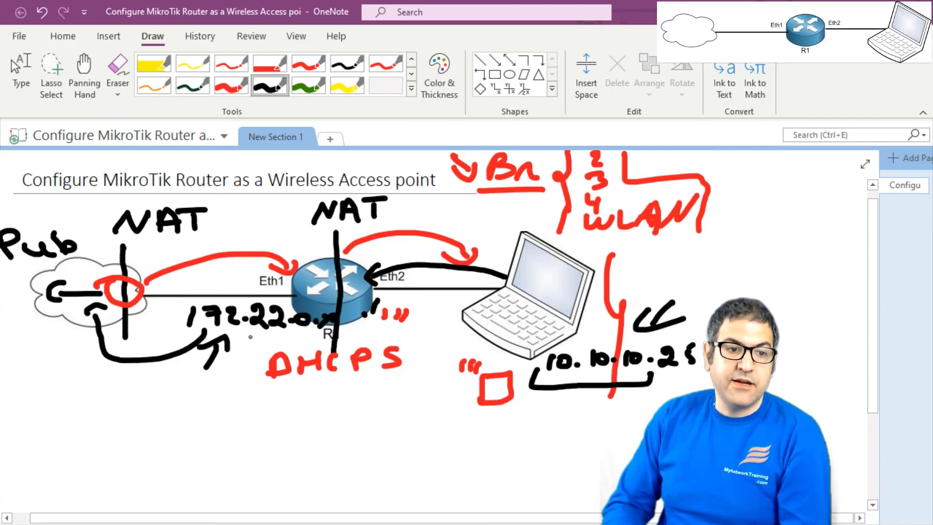
mouse_move(252, 335)
left_mouse_down()
mouse_move(231, 358)
mouse_move(148, 351)
mouse_move(130, 321)
mouse_move(144, 315)
mouse_move(68, 321)
mouse_move(53, 313)
mouse_move(63, 309)
left_mouse_up()
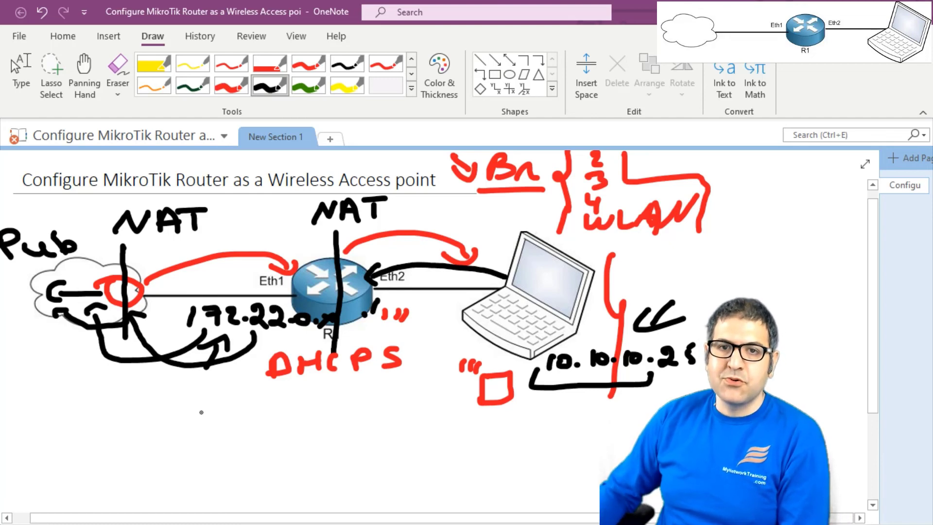
key("Escape")
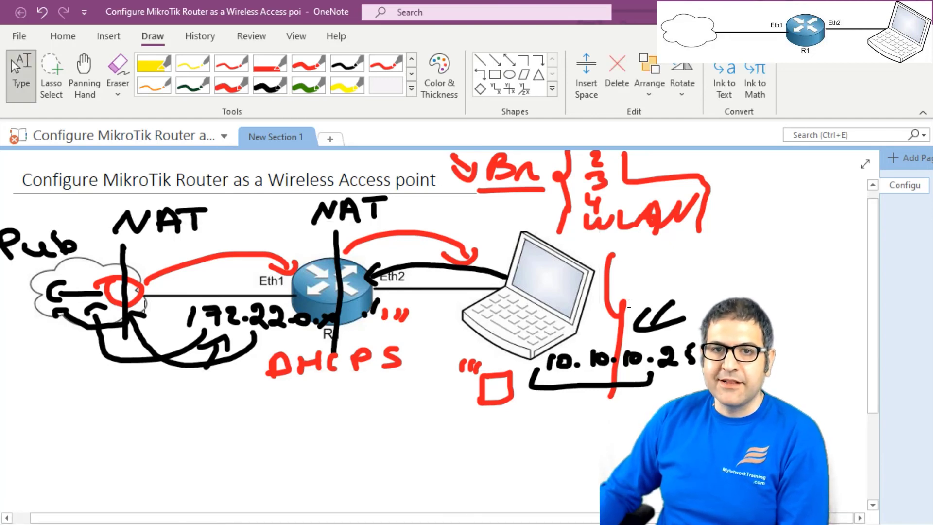